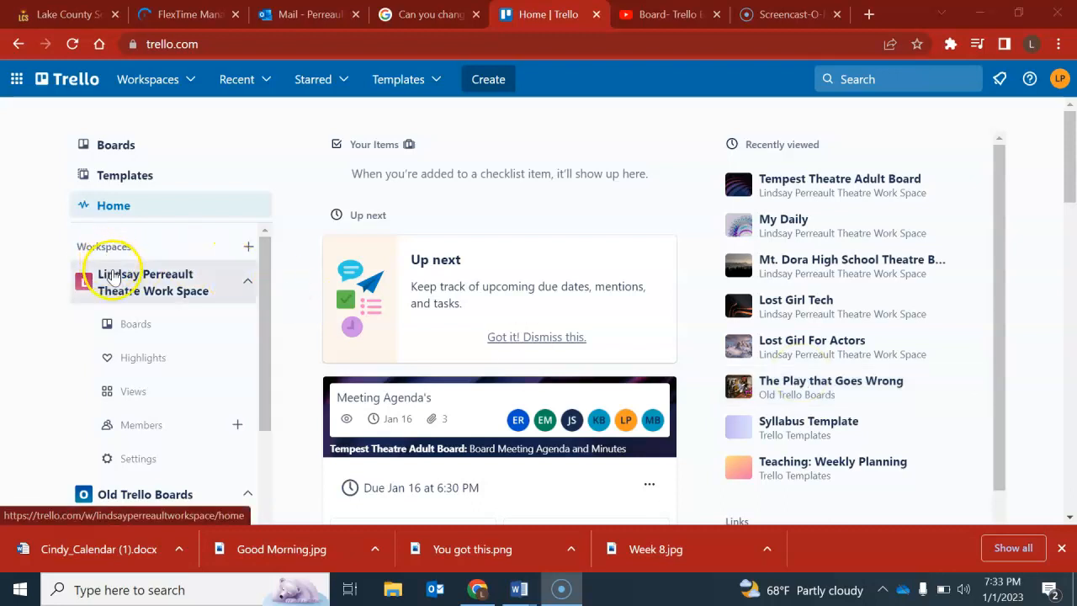
Open the Tempest Theatre Adult Board from the theatre workspace's boards and review its sharing settings and member list.
click(134, 330)
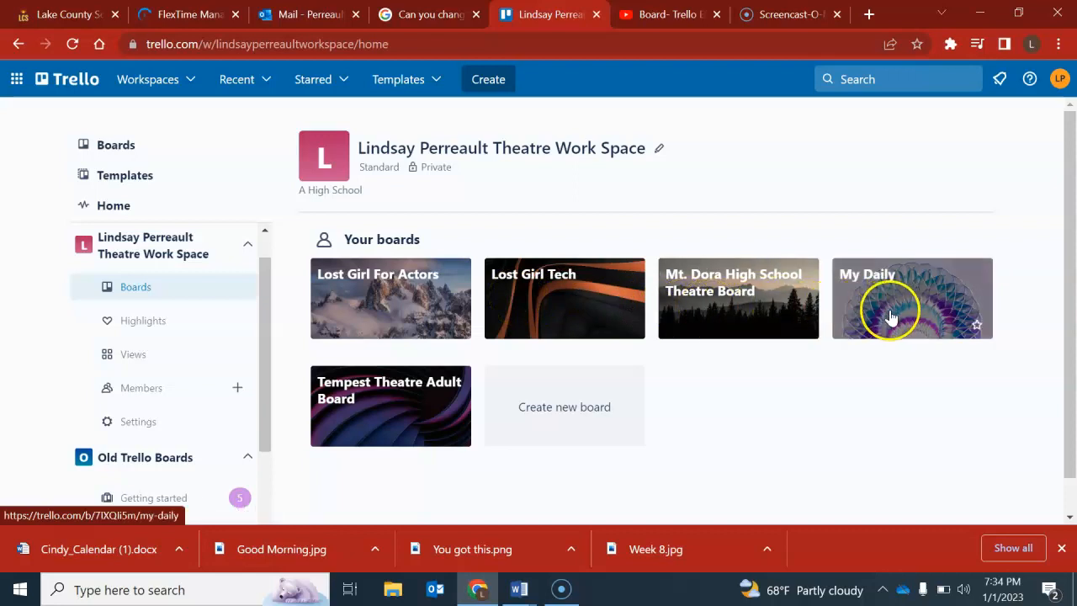
click(390, 410)
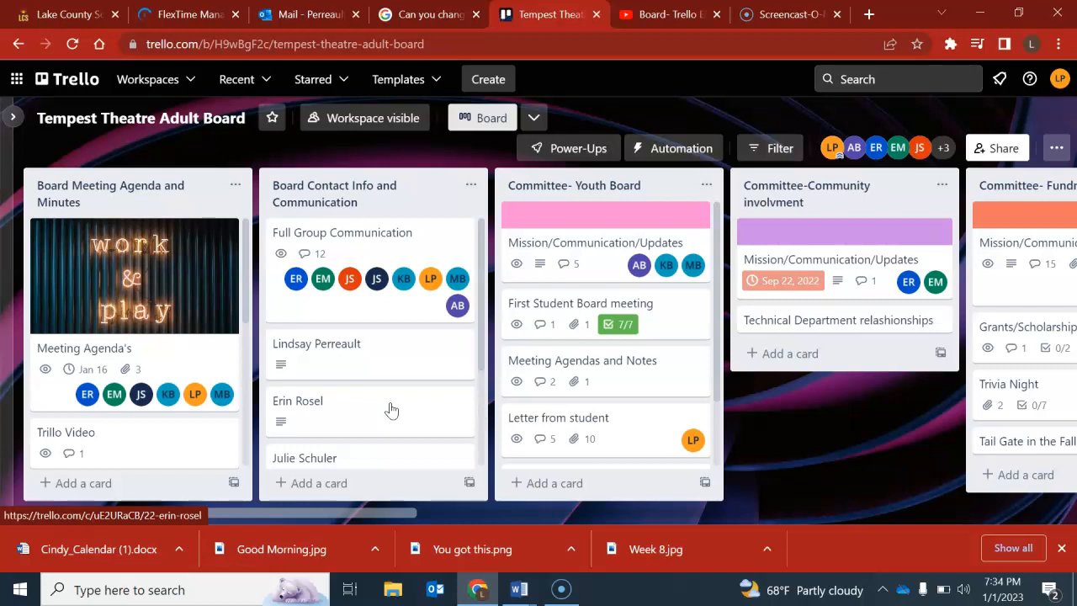
click(1002, 150)
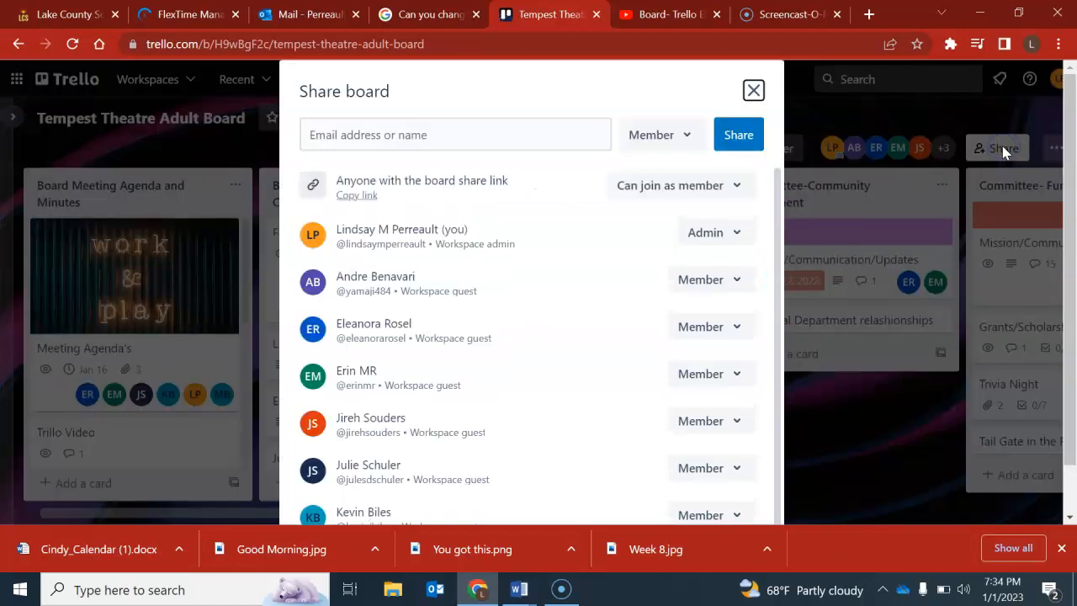
click(753, 93)
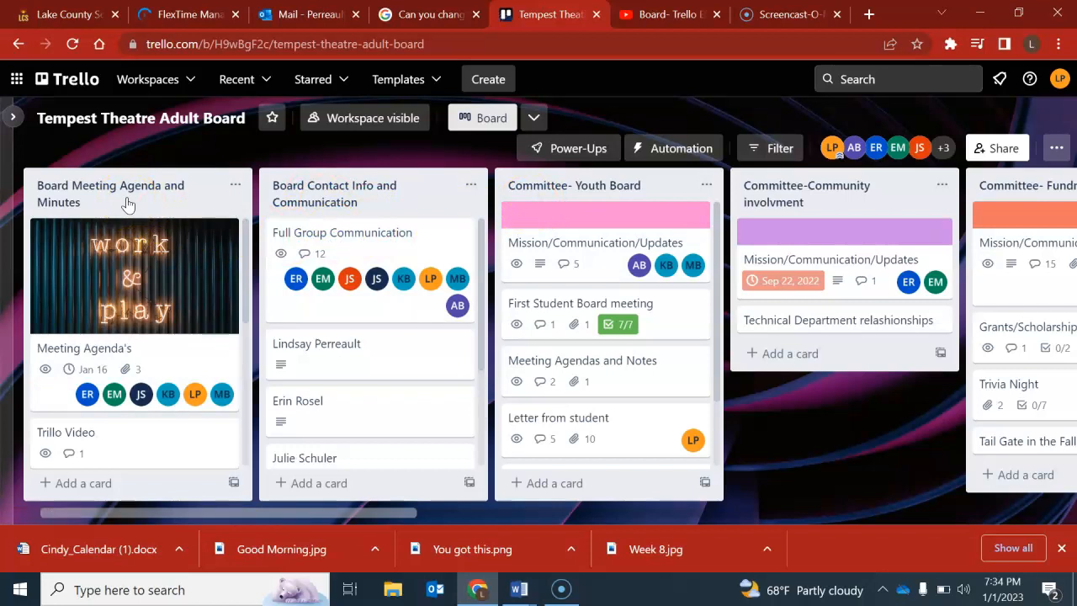
Review the Meeting Agenda's card in the Board Meeting Agenda and Minutes list, including its attachments, and close it.
scroll(139, 288, down, 2)
scroll(141, 290, up, 1)
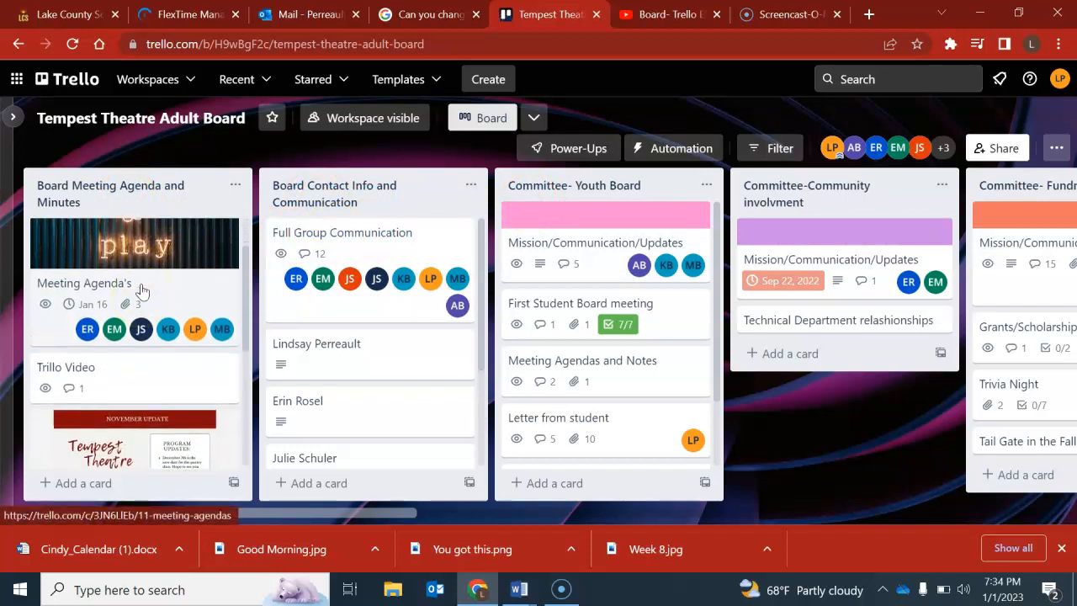
click(113, 285)
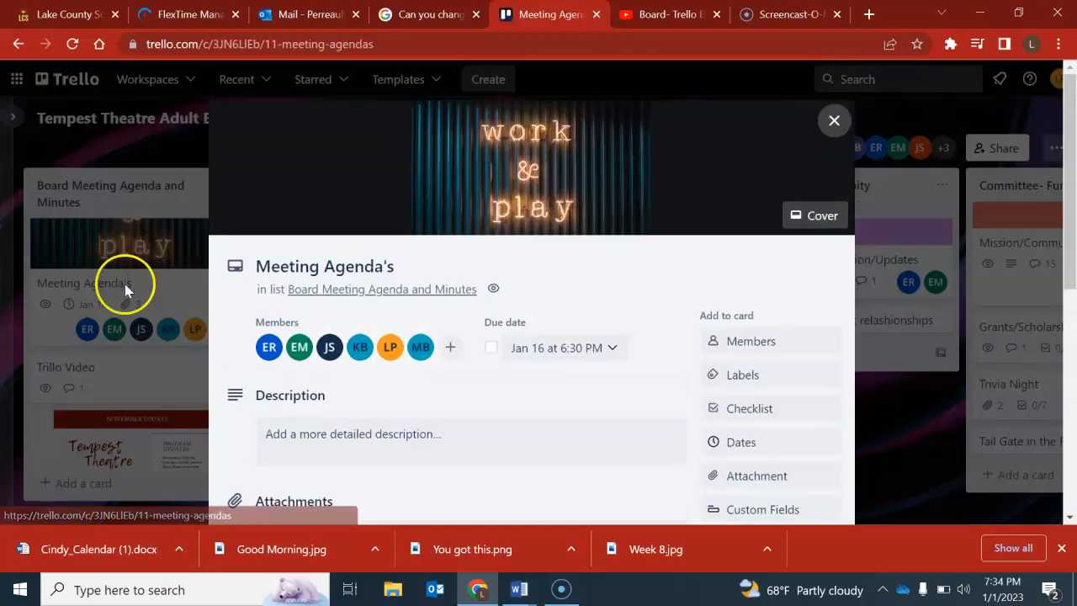
scroll(332, 409, down, 2)
scroll(328, 348, down, 1)
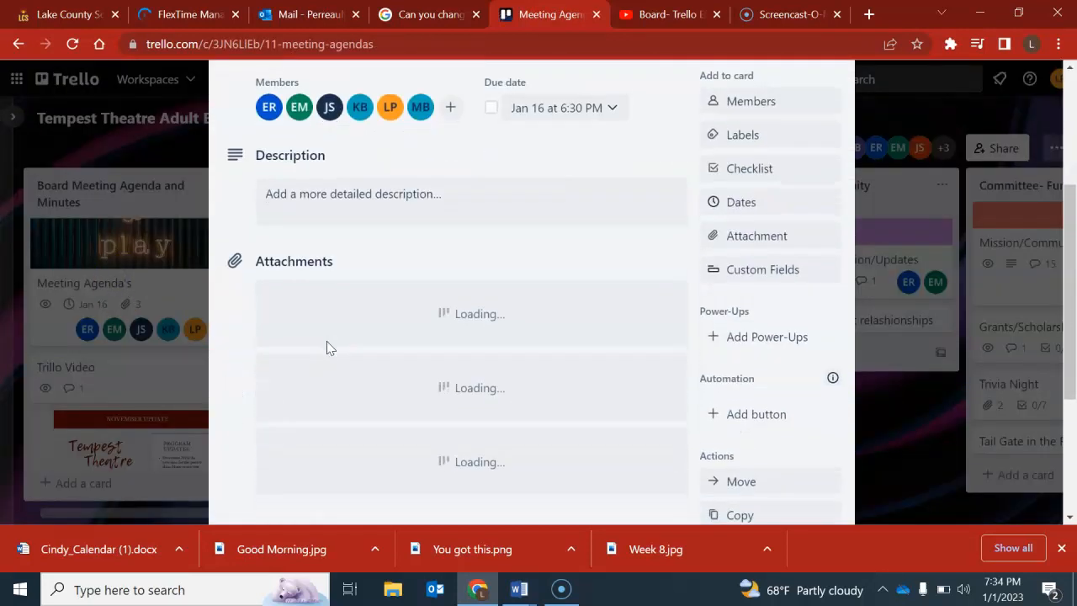
scroll(328, 347, down, 3)
scroll(328, 347, up, 4)
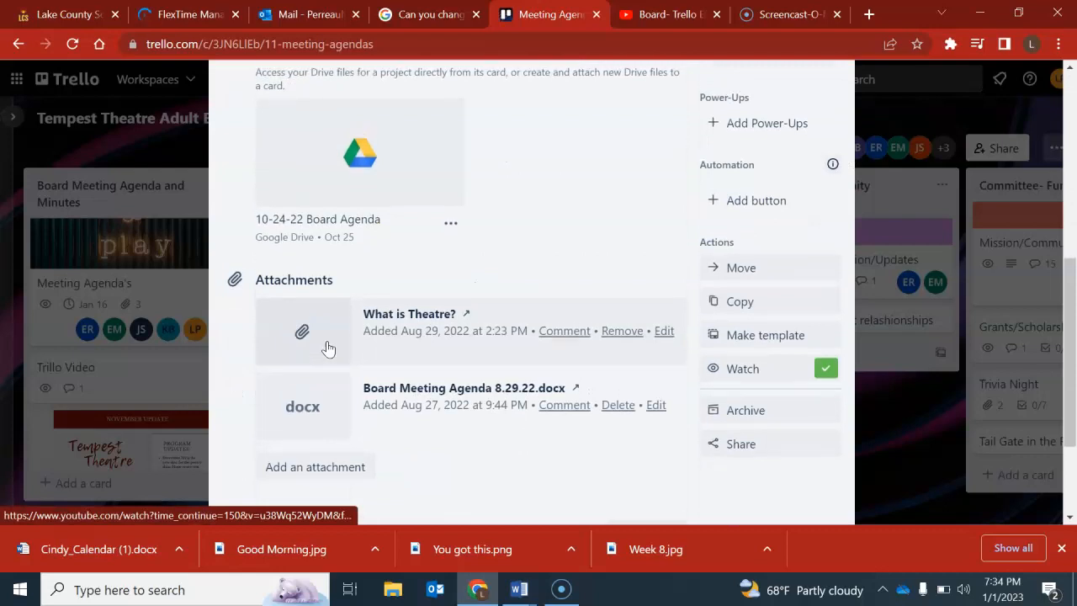
scroll(328, 347, up, 2)
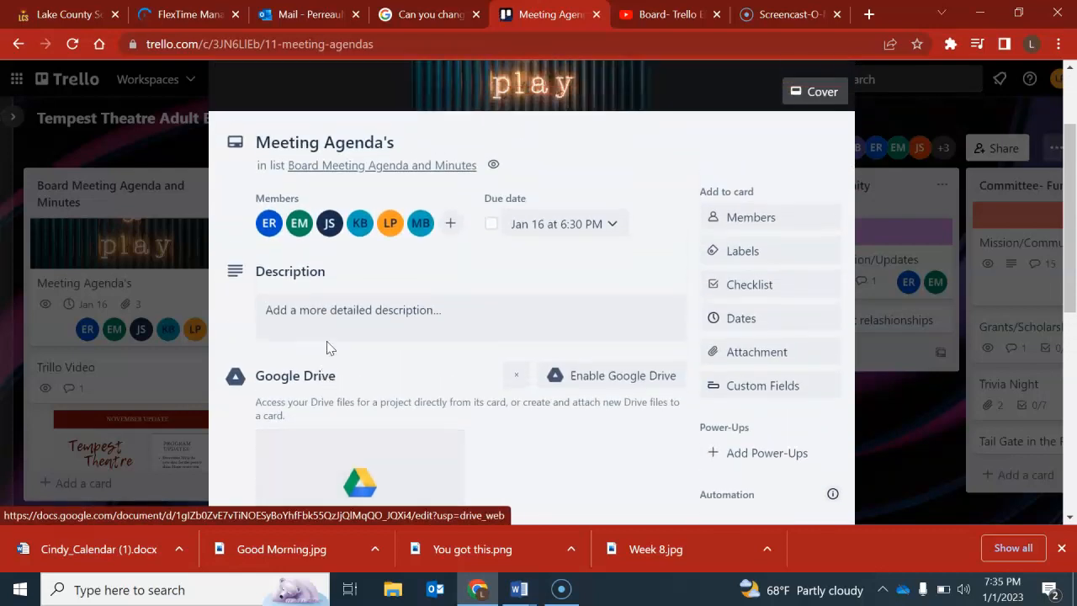
scroll(765, 168, up, 1)
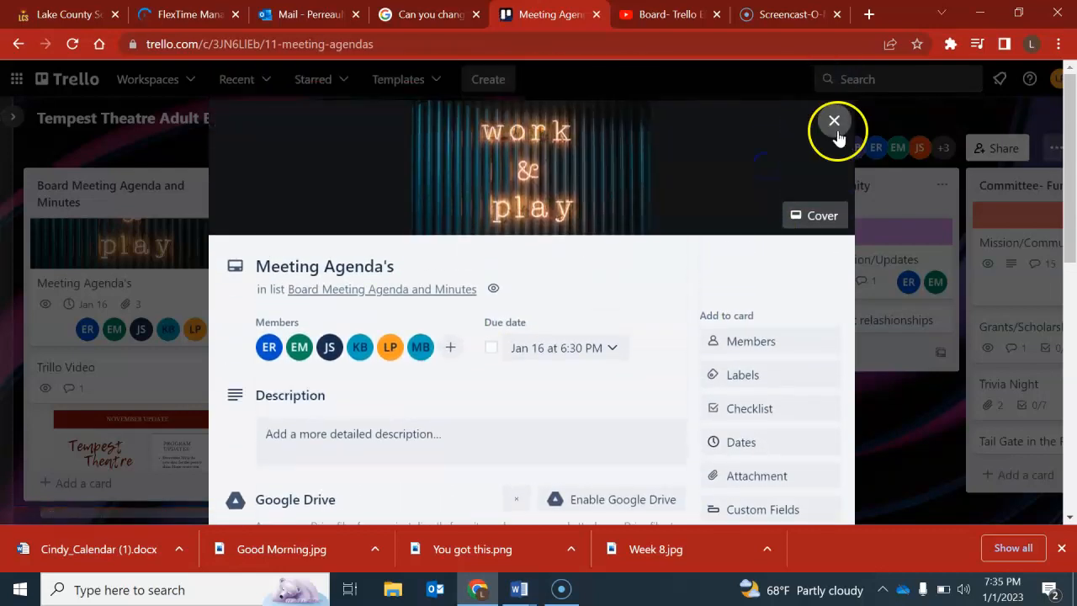
click(836, 131)
Look through the remaining cards in the Board Meeting Agenda and Minutes list.
scroll(128, 343, down, 1)
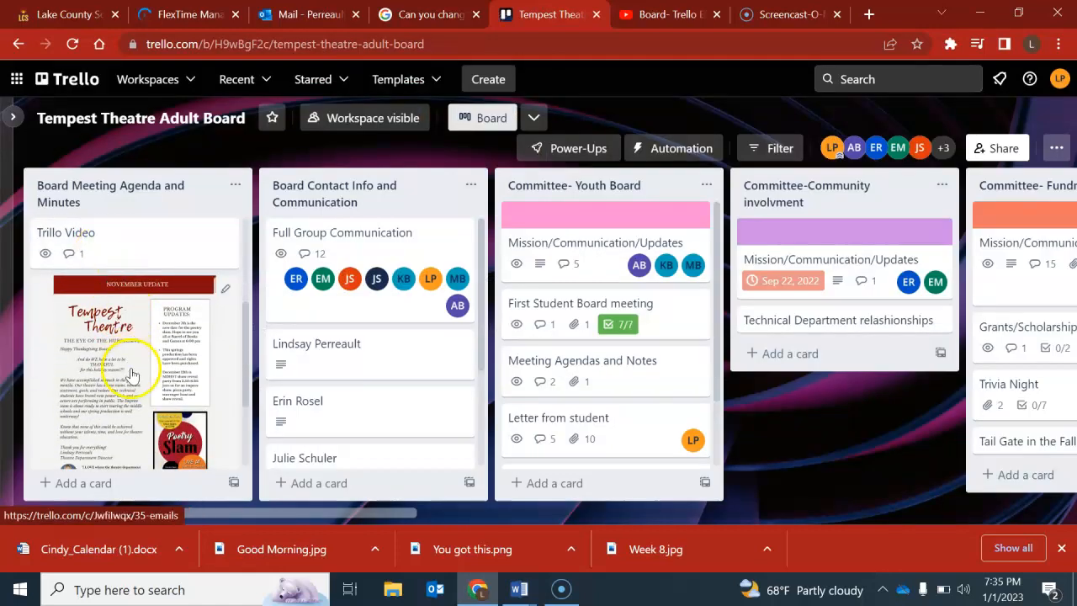
scroll(130, 375, down, 1)
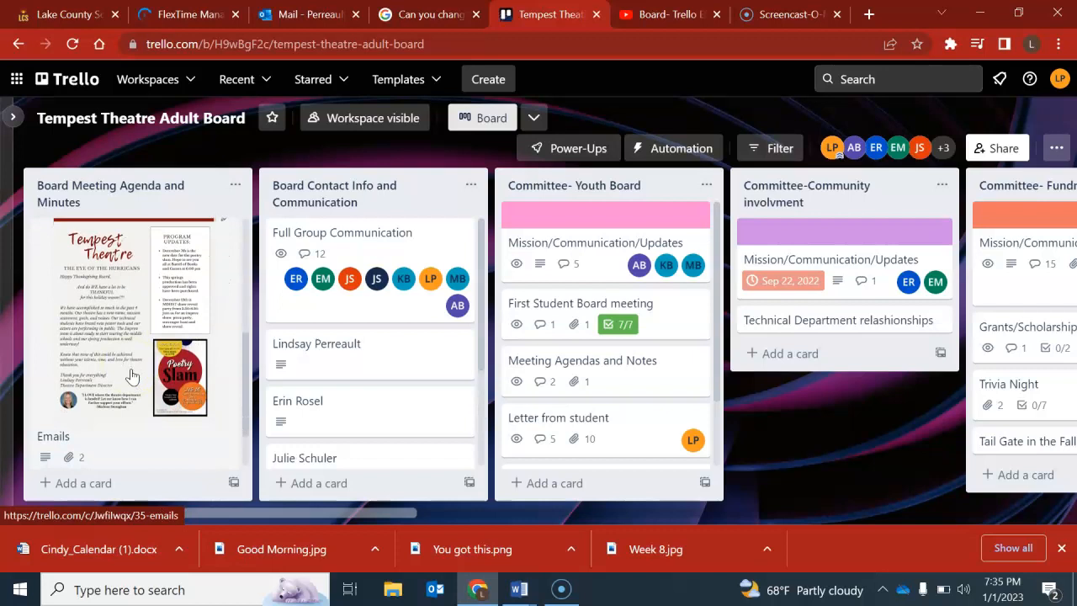
scroll(130, 375, down, 1)
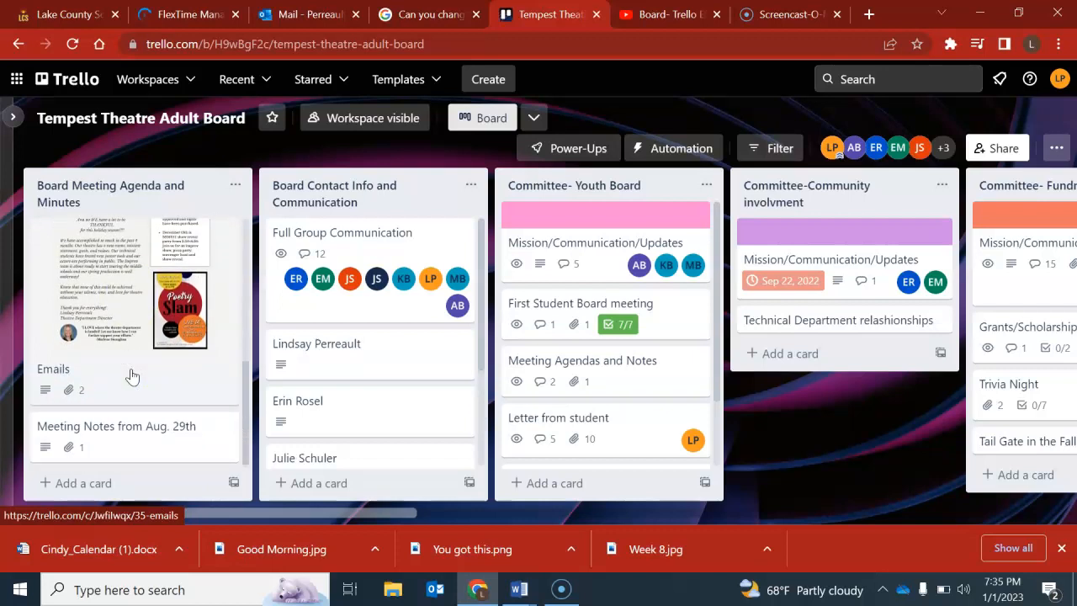
scroll(131, 375, up, 2)
scroll(131, 381, up, 1)
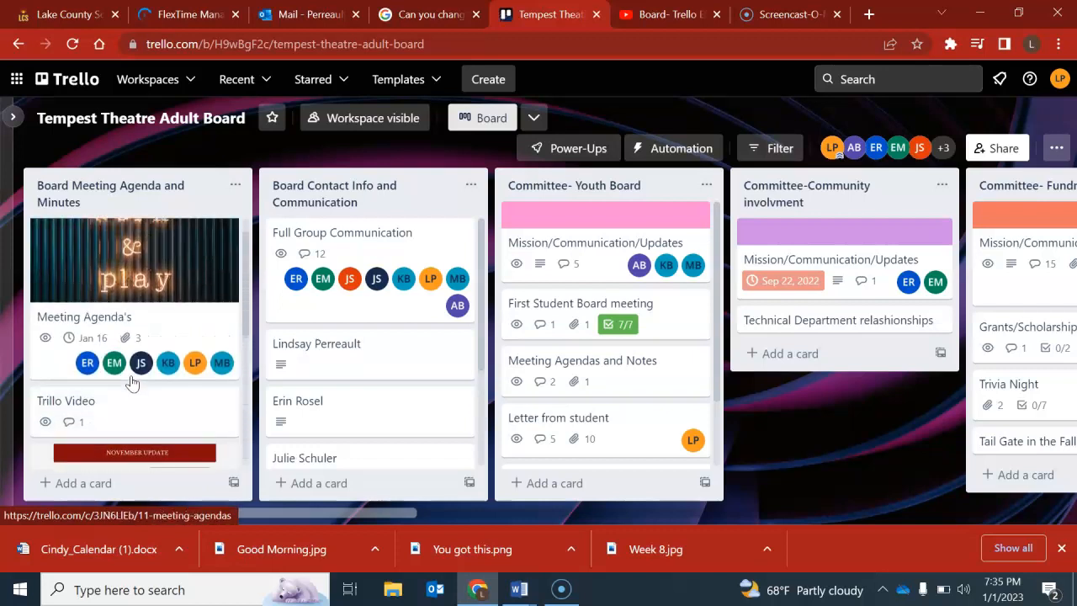
Read the comments on the Full Group Communication card in the board contact list, and close the card.
click(360, 238)
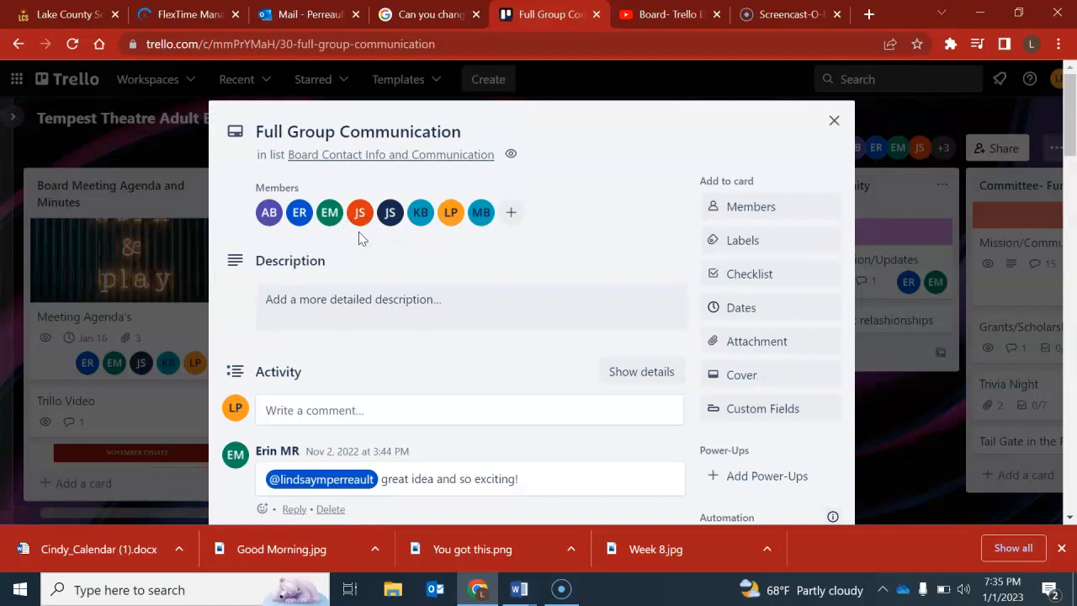
scroll(358, 238, down, 5)
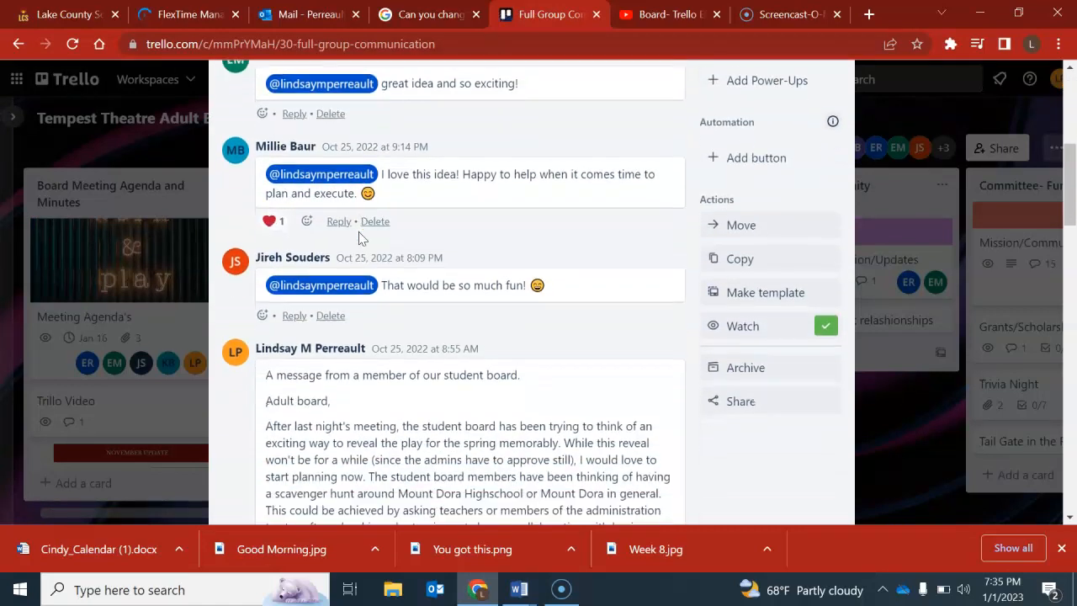
scroll(359, 238, up, 4)
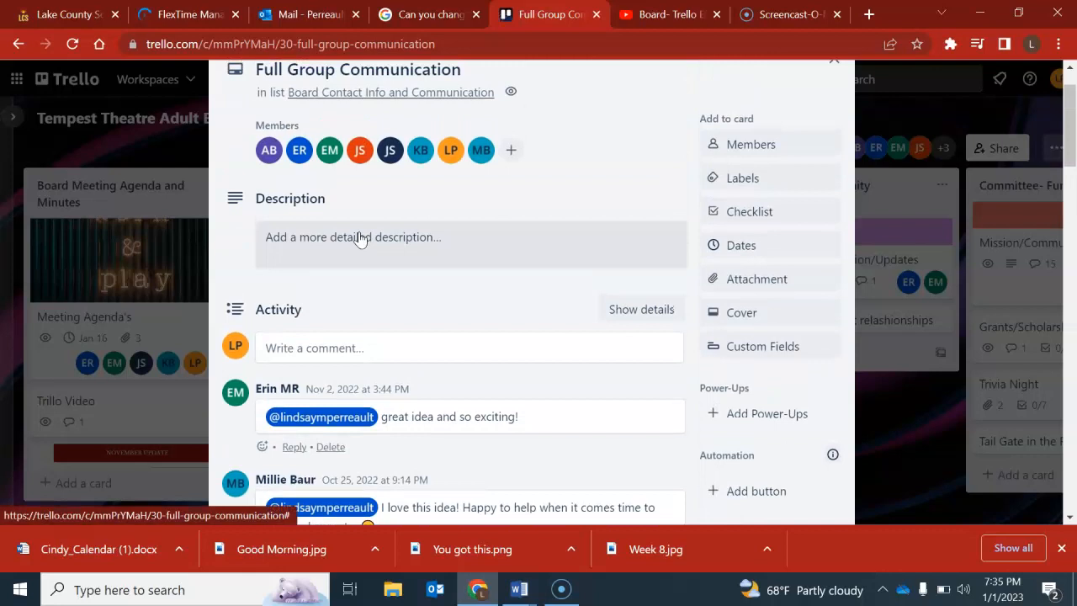
scroll(358, 238, up, 2)
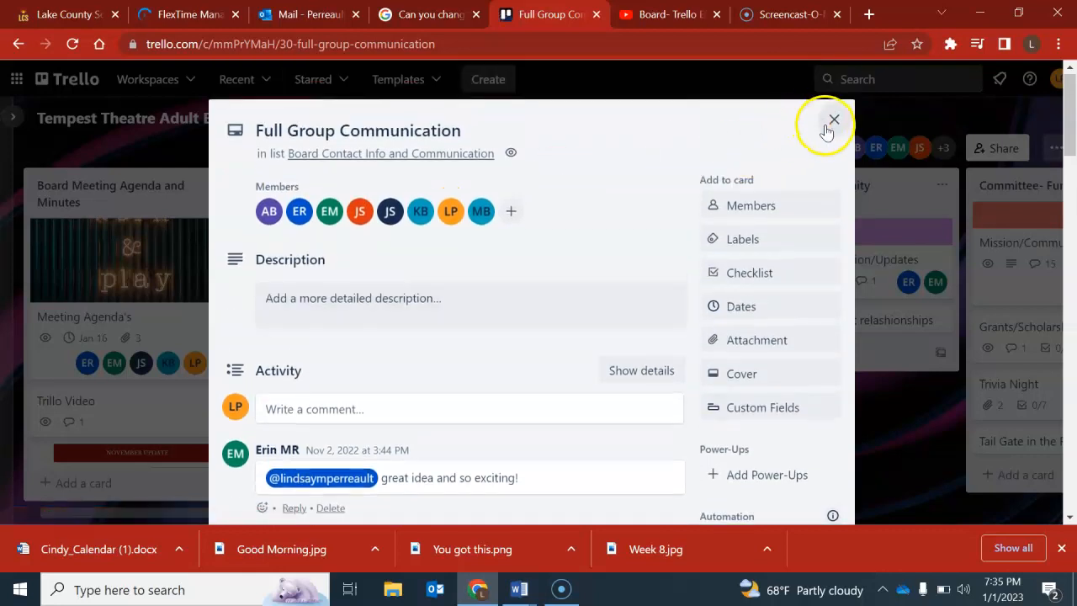
click(831, 122)
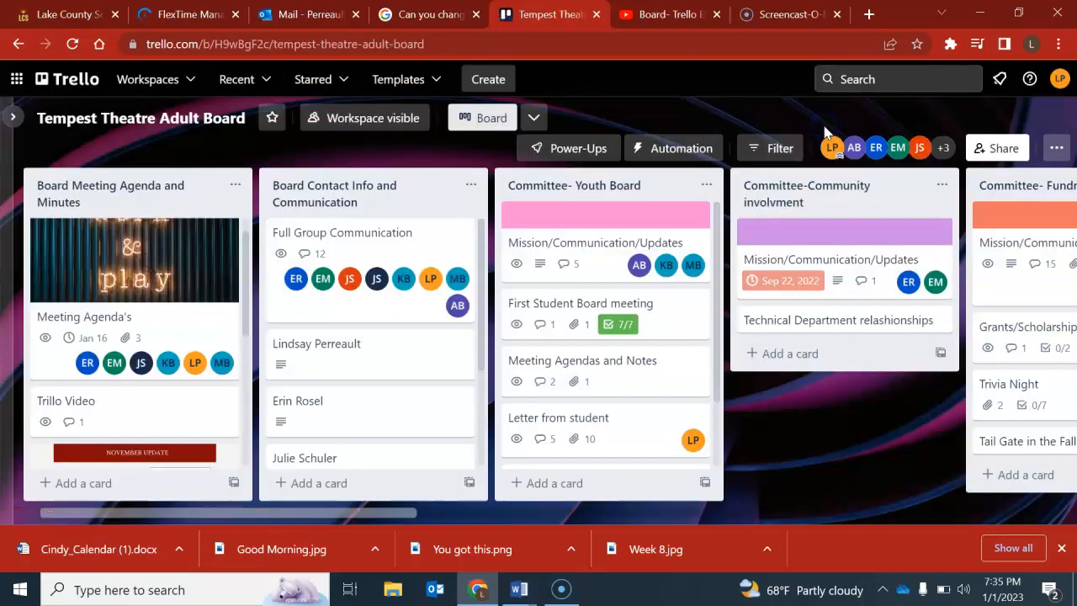
Browse the member cards in the Board Contact Info and Communication list and view one member's contact details.
scroll(413, 310, down, 3)
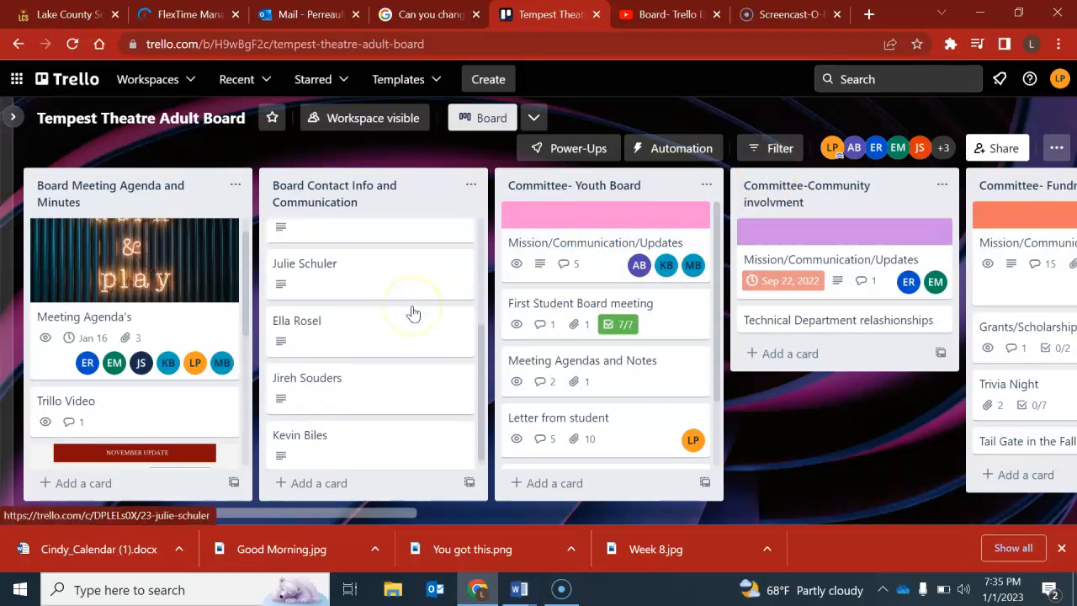
scroll(413, 313, up, 3)
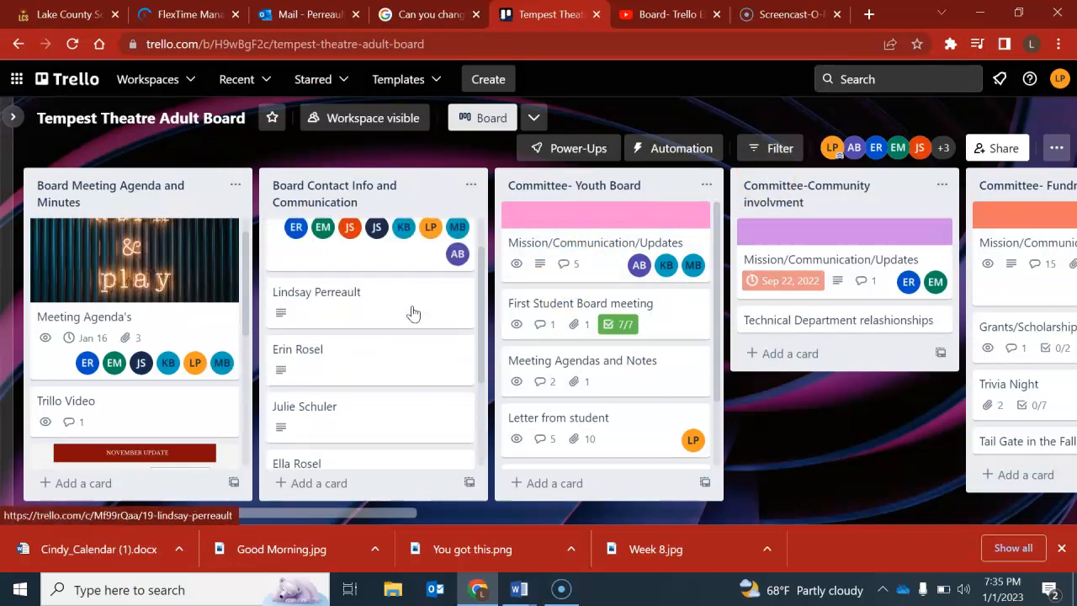
click(358, 387)
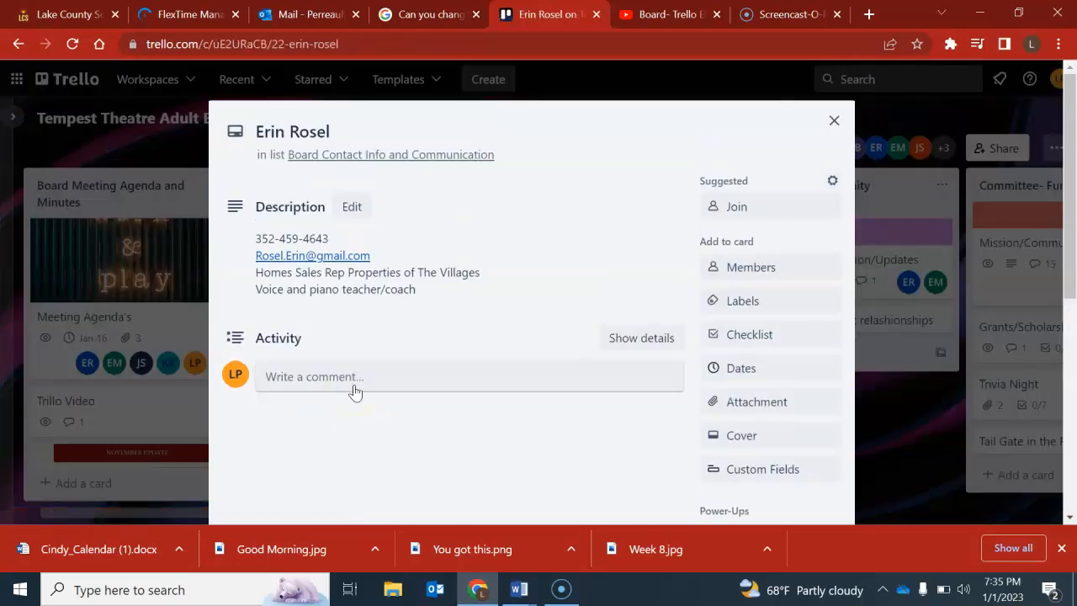
click(833, 120)
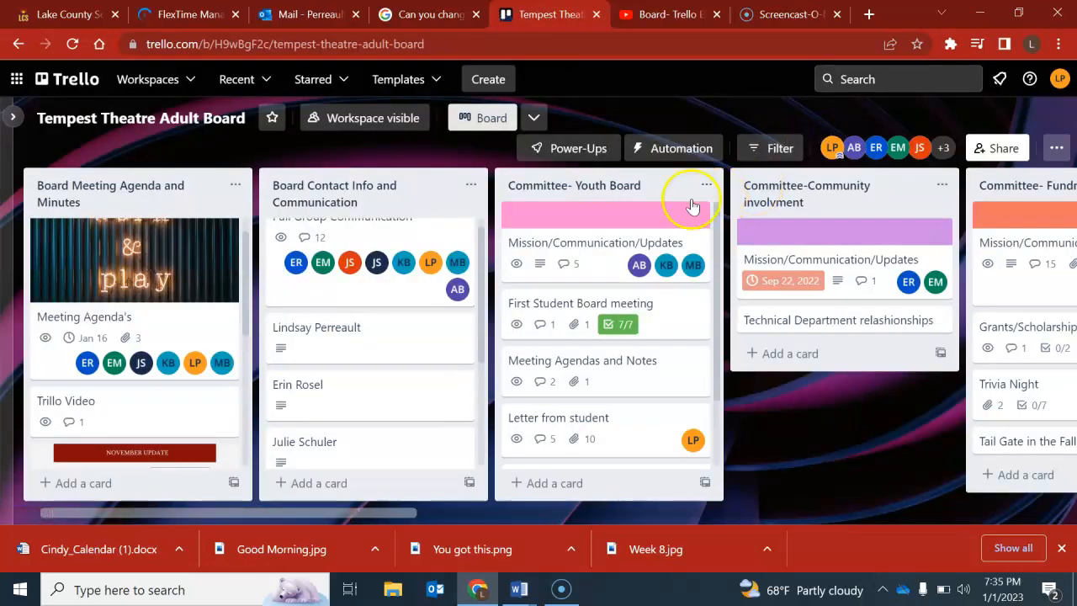
Examine the board's committee lists, from Youth Board through Fundraising/501, Grant Writing and Committee Events to SHOW Committee.
scroll(660, 198, right, 1)
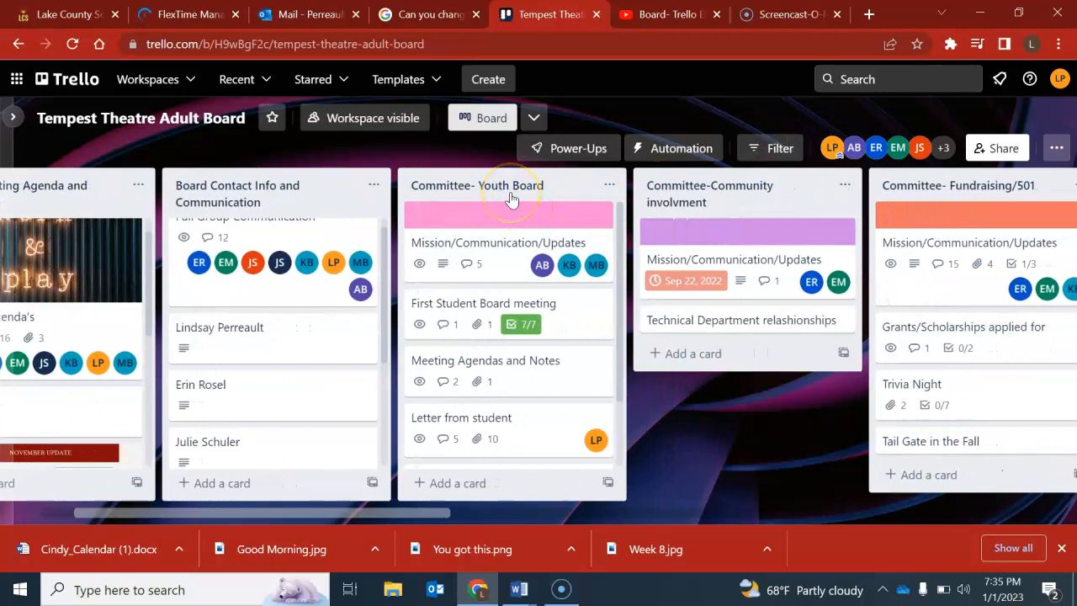
scroll(757, 199, right, 1)
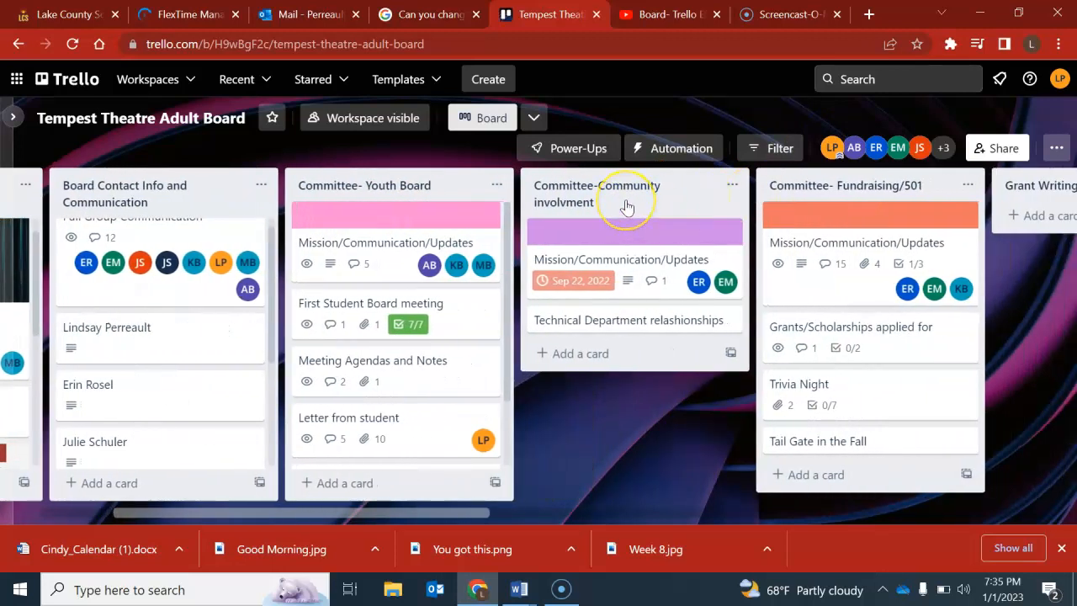
scroll(626, 207, right, 2)
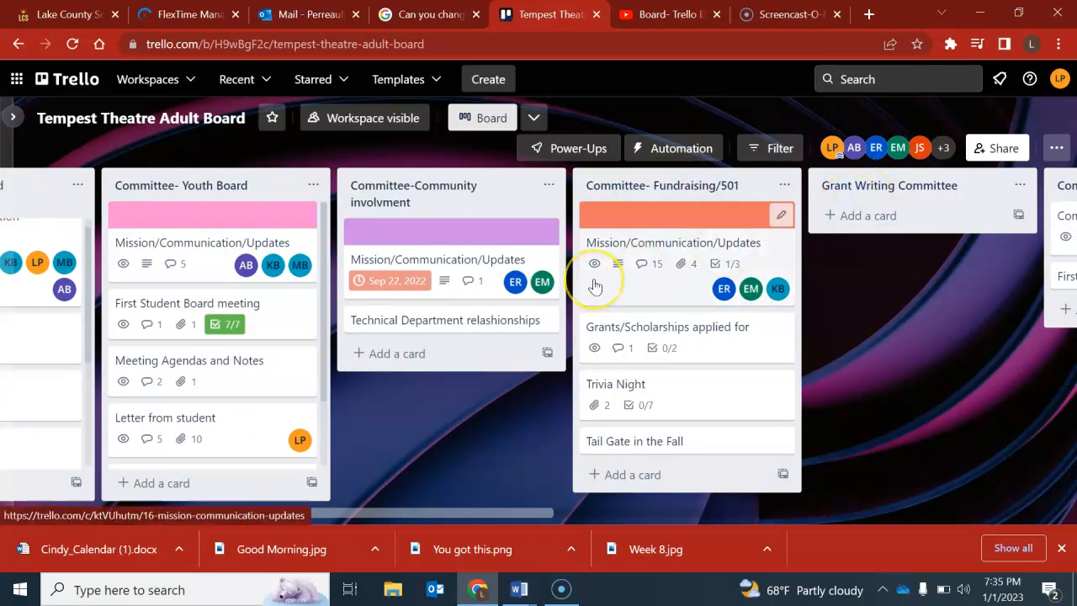
scroll(593, 283, left, 1)
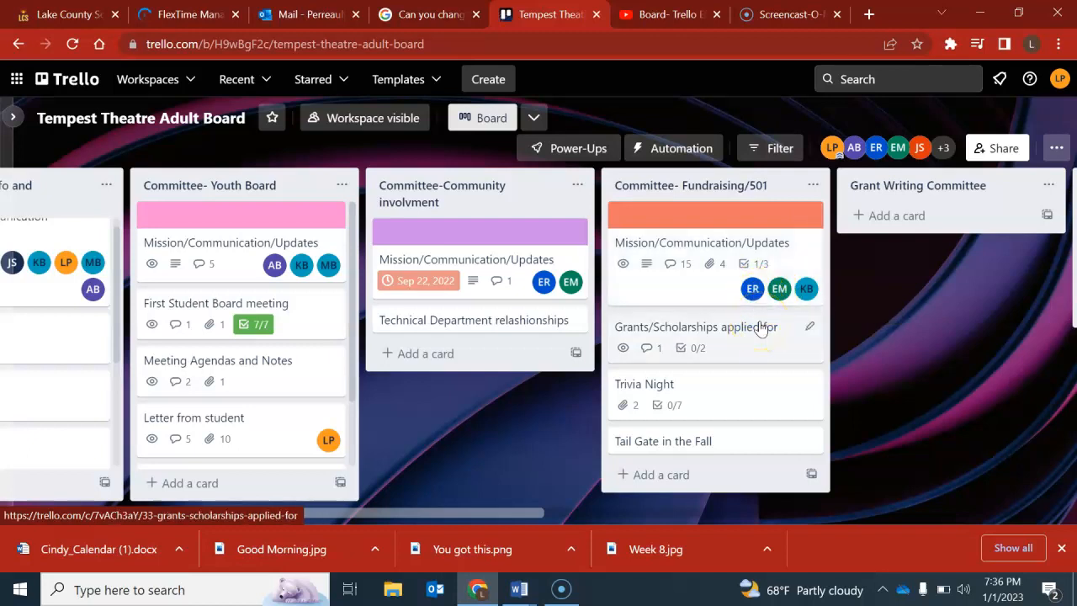
scroll(759, 327, right, 5)
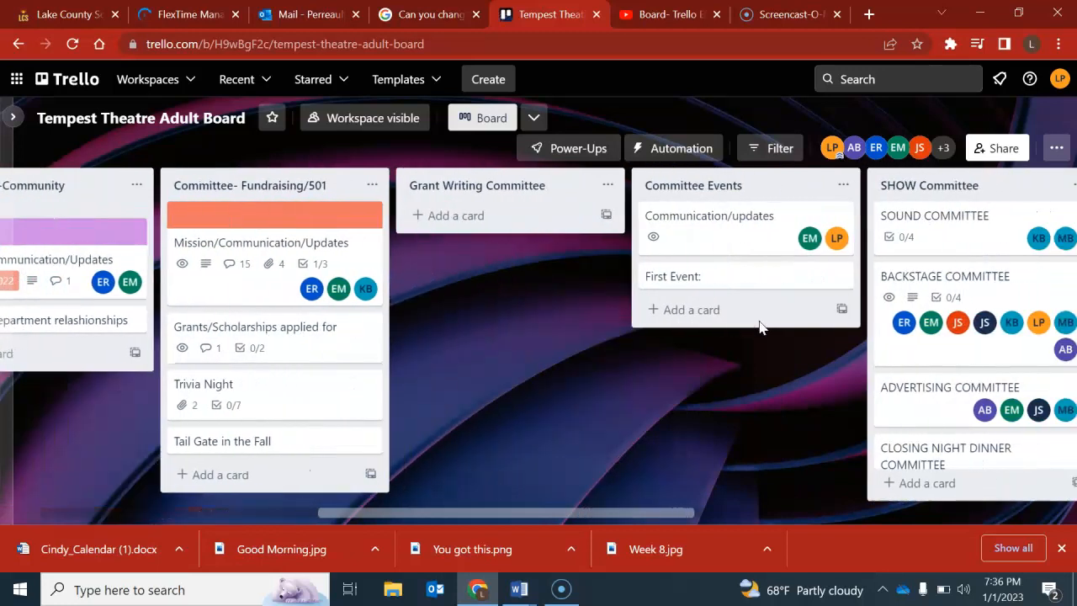
scroll(761, 328, right, 1)
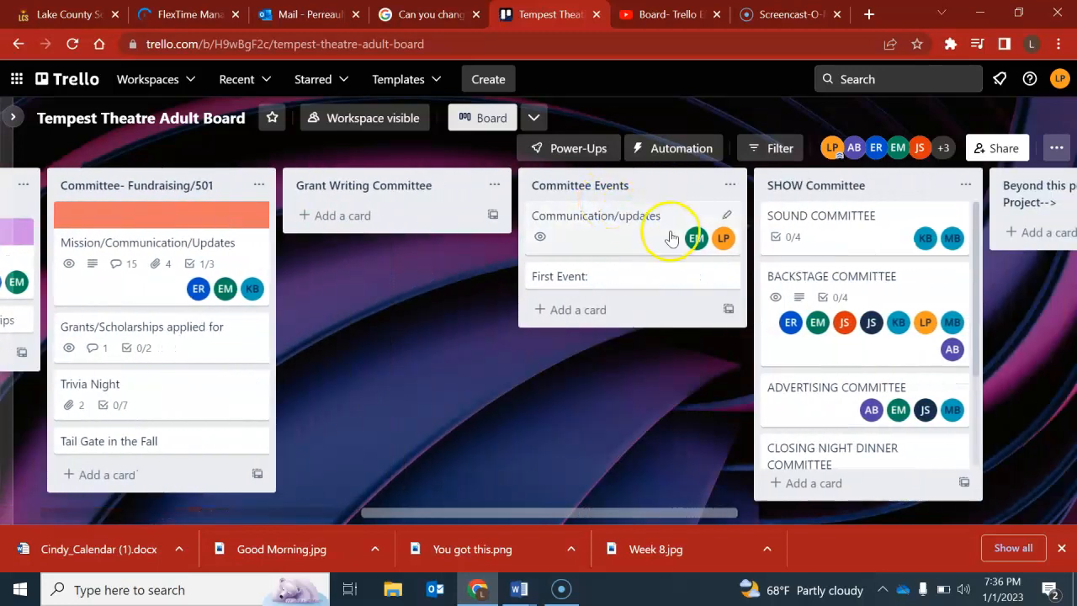
scroll(830, 282, right, 2)
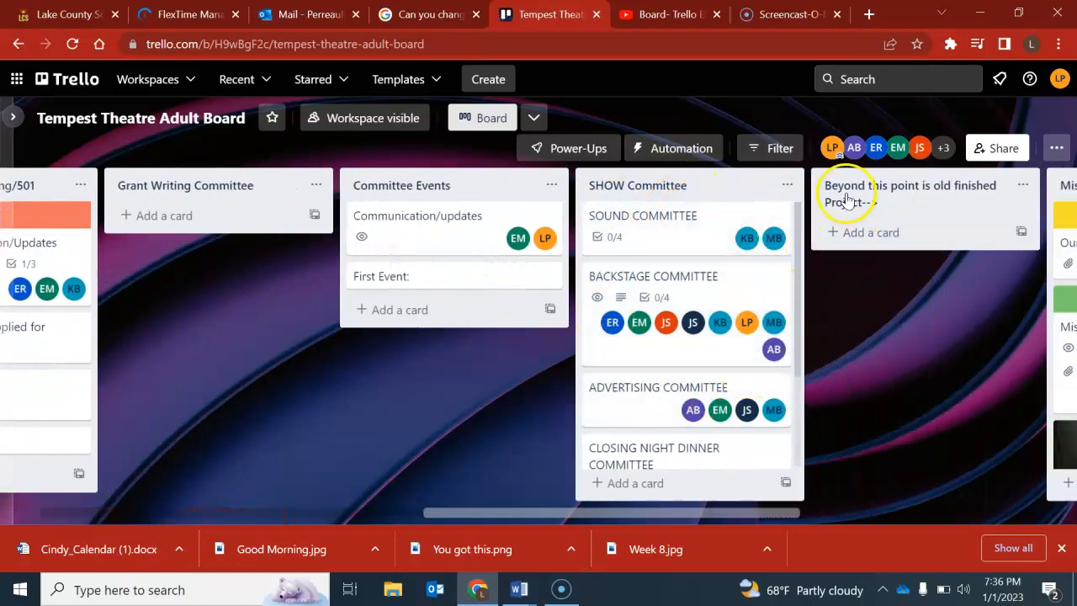
scroll(908, 210, right, 4)
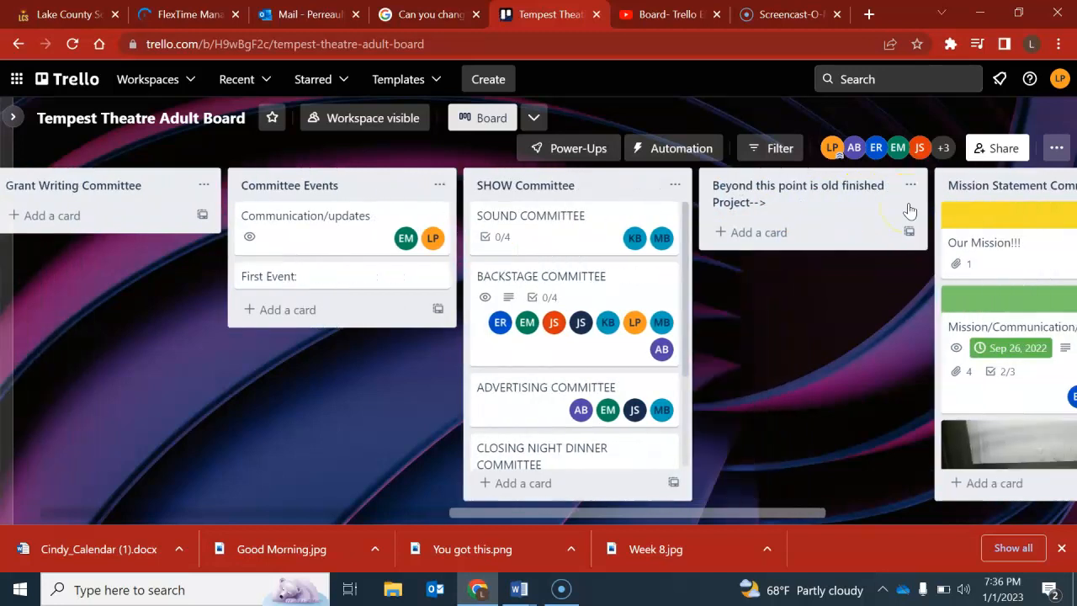
Look through the old finished project lists, Mission Statement Committee and Committee- Show Options.
scroll(908, 211, right, 1)
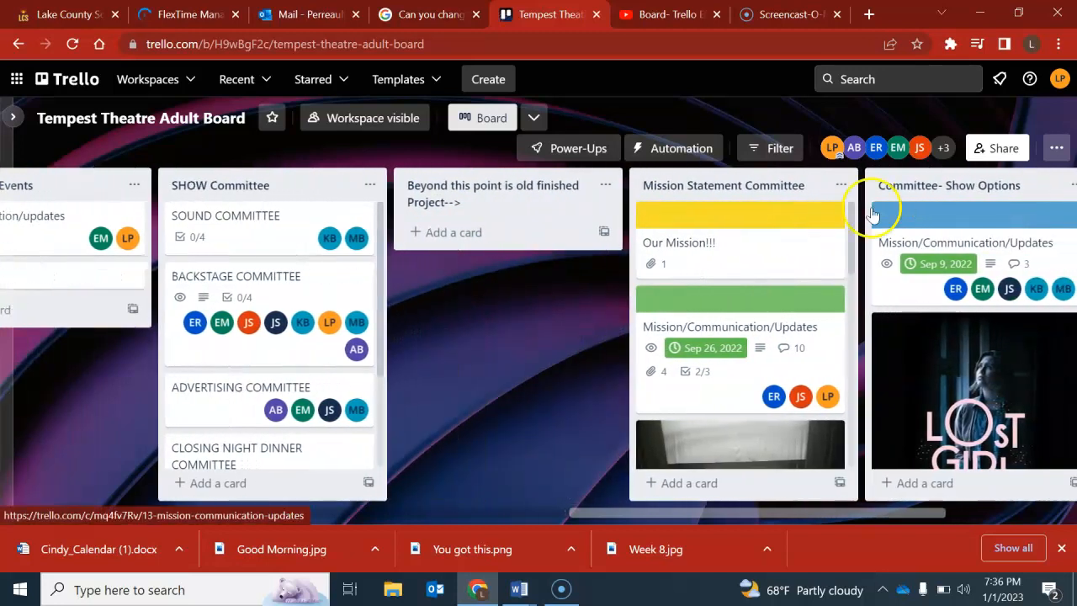
scroll(785, 284, down, 5)
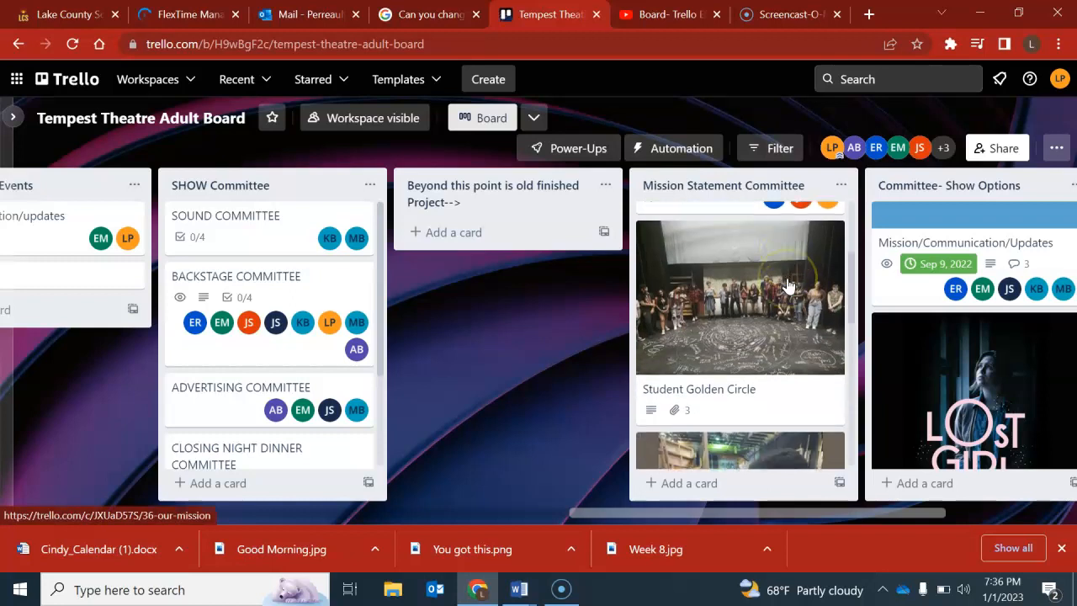
scroll(940, 301, right, 2)
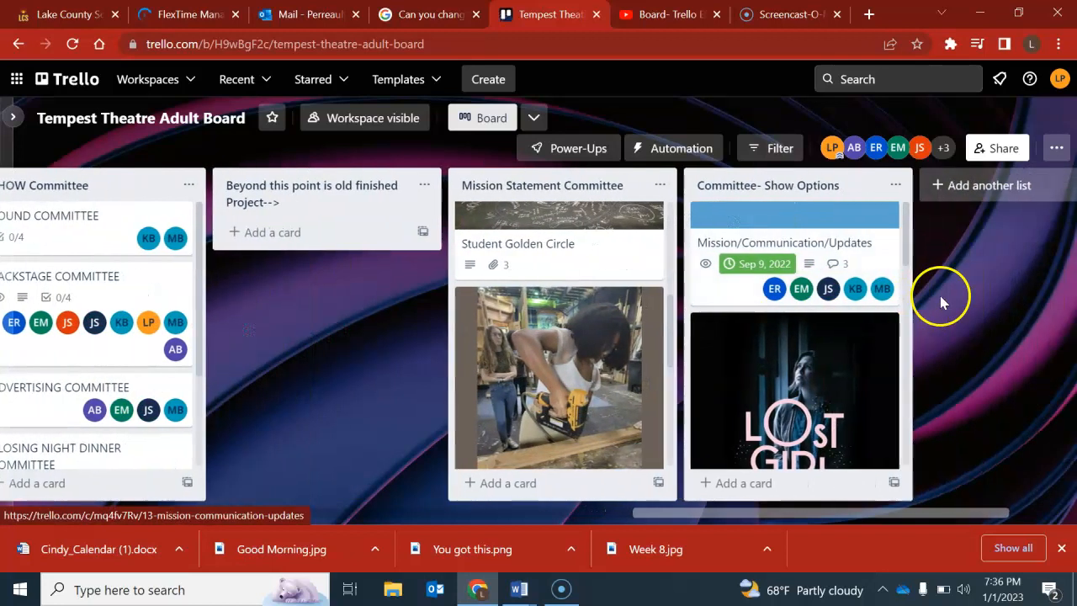
scroll(823, 252, down, 6)
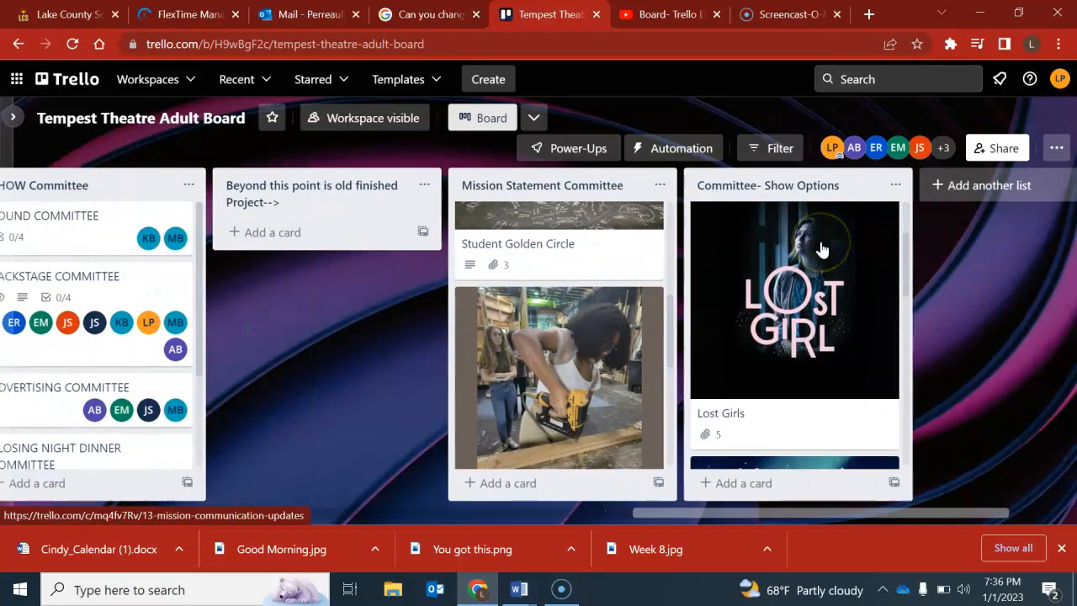
Look over the play cards in Committee- Show Options and the committee cards in the SHOW Committee list.
scroll(820, 242, down, 2)
scroll(820, 242, up, 1)
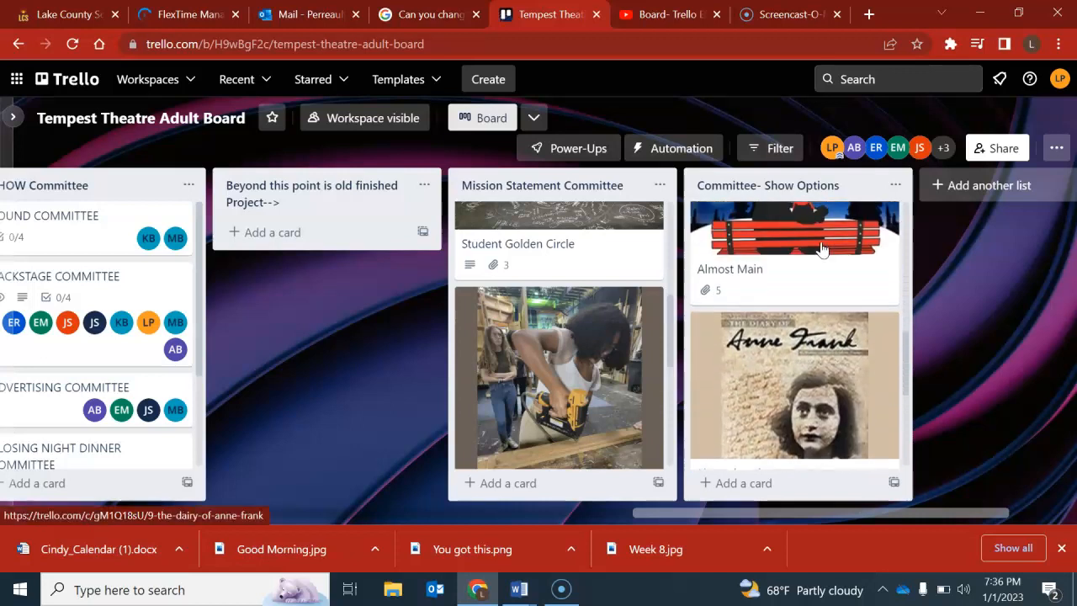
scroll(821, 246, left, 2)
scroll(821, 249, left, 3)
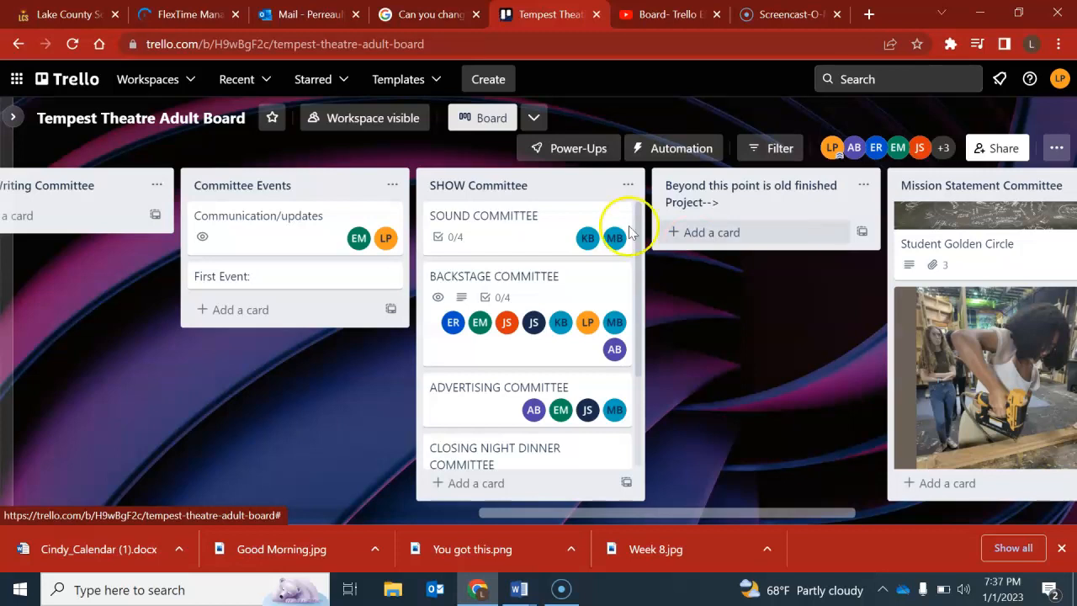
scroll(572, 319, down, 2)
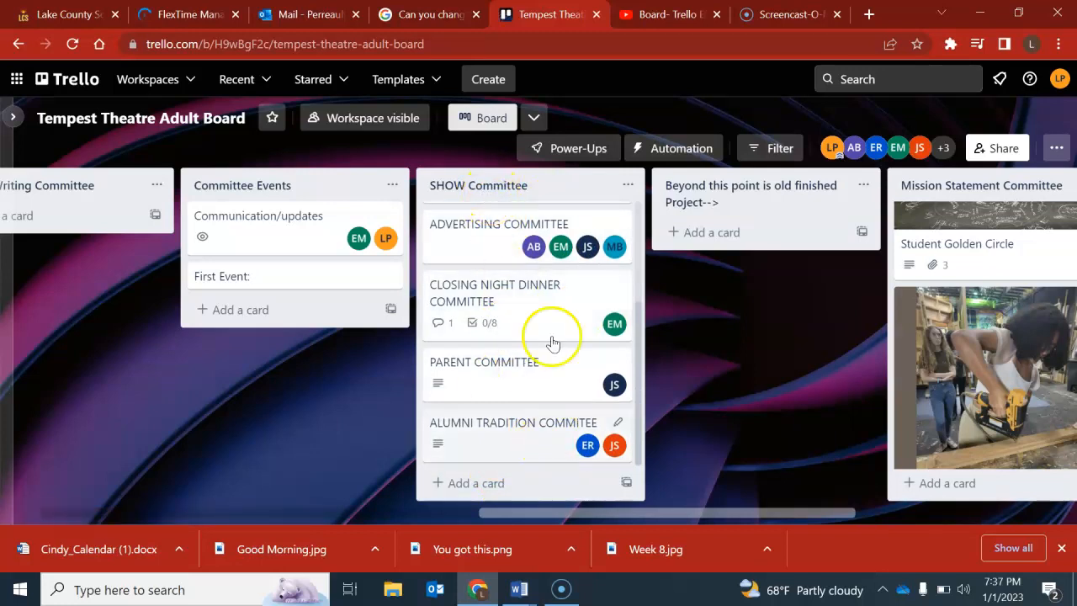
Add a new list titled Test at the end of the board.
scroll(586, 402, right, 6)
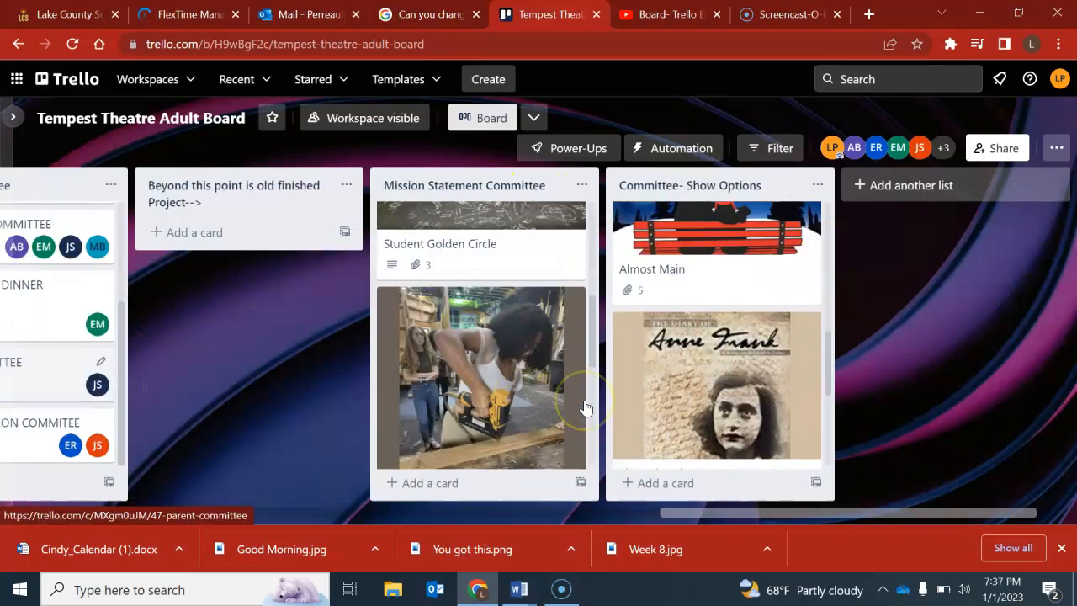
click(943, 198)
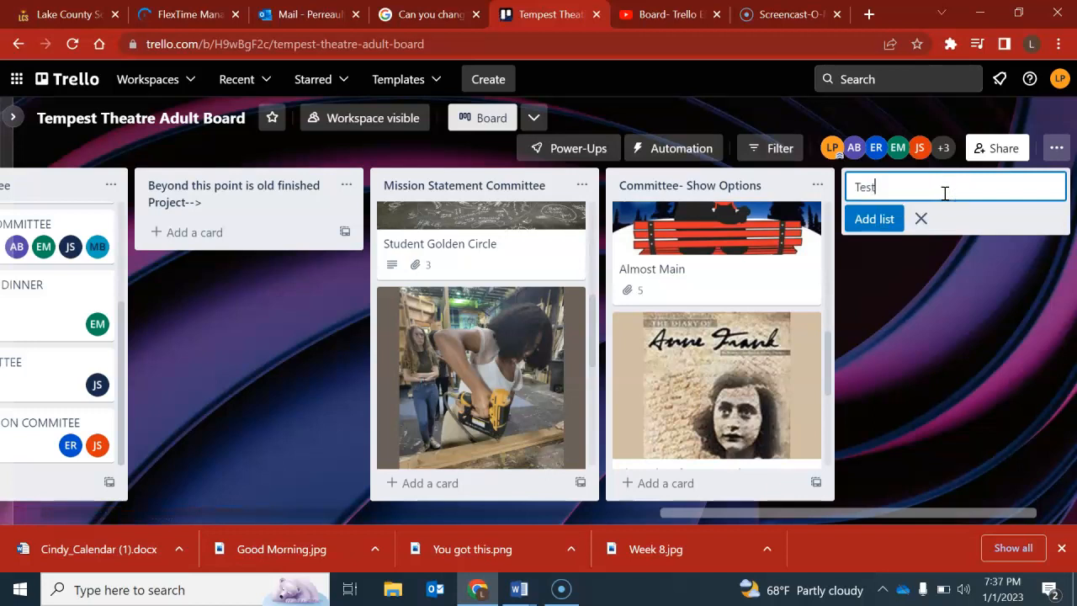
click(883, 222)
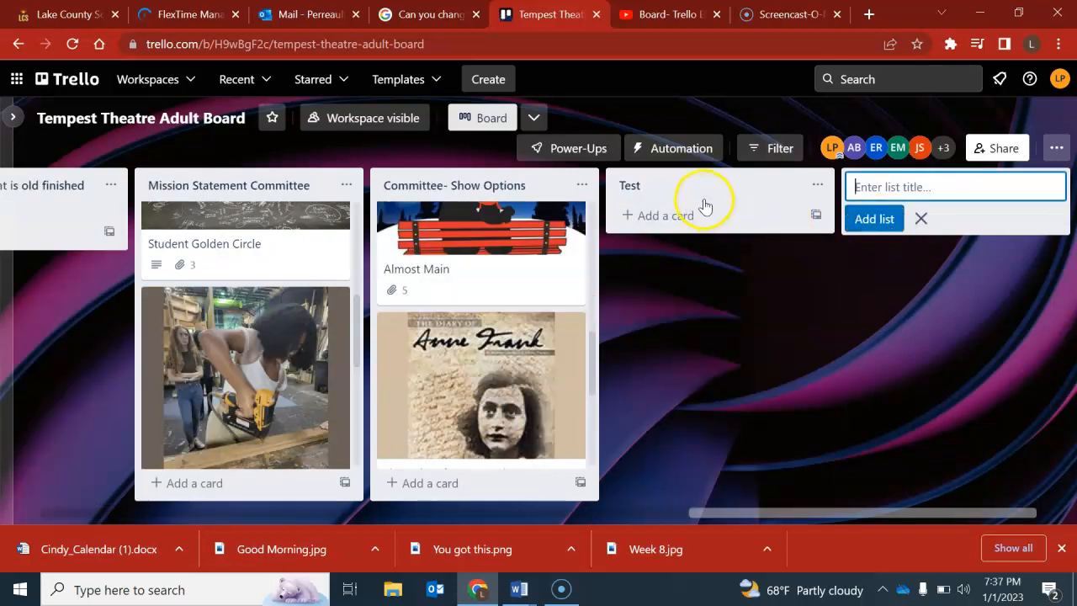
Add a card titled Test below the ALUMNI TRADITION COMMITEE card in the SHOW Committee list.
scroll(704, 206, left, 8)
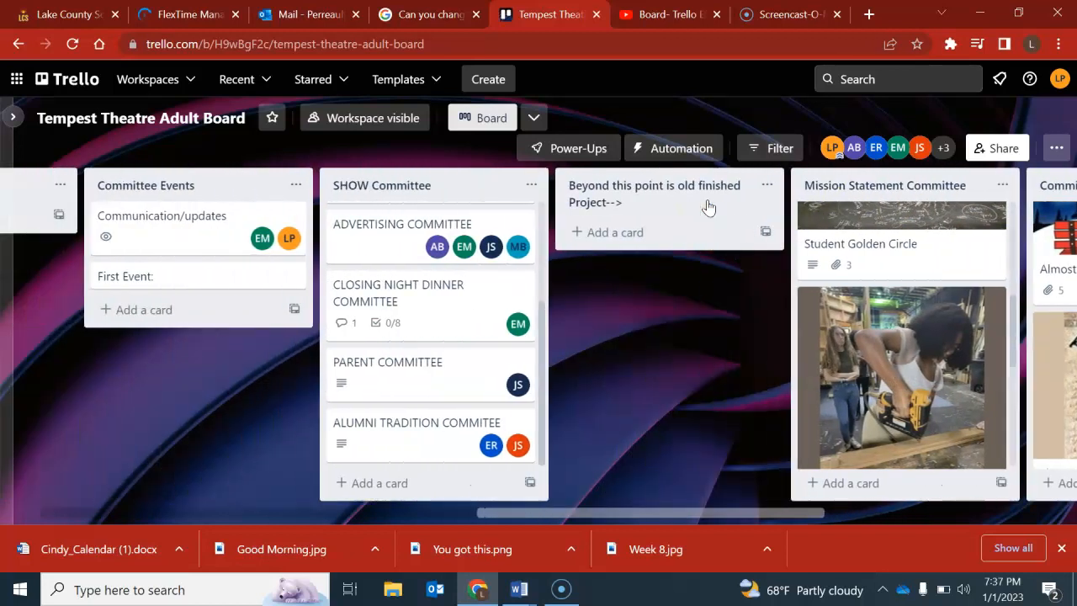
scroll(471, 239, up, 2)
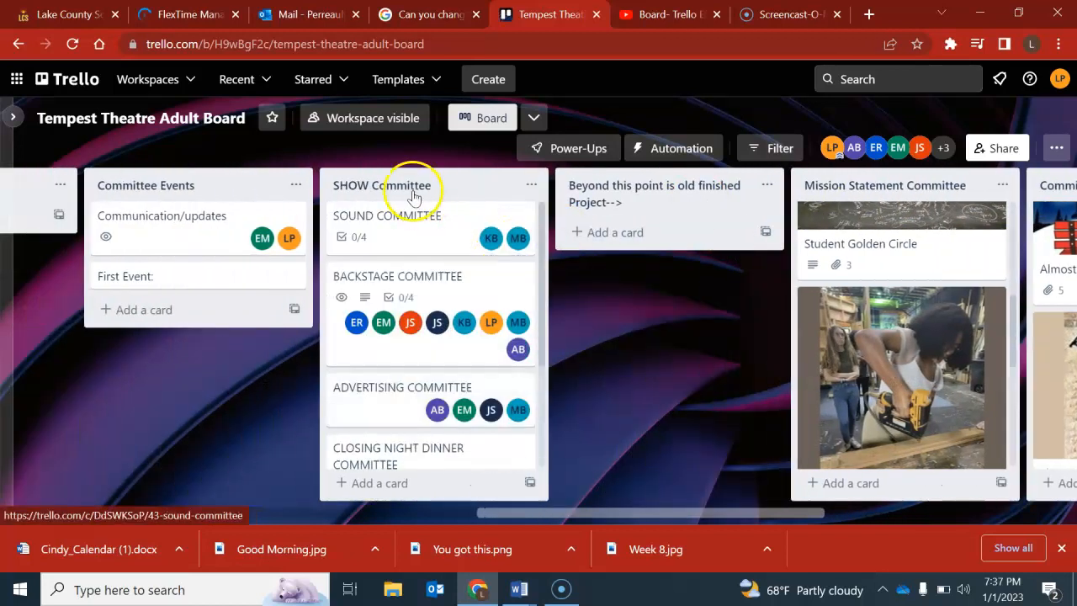
scroll(434, 299, down, 3)
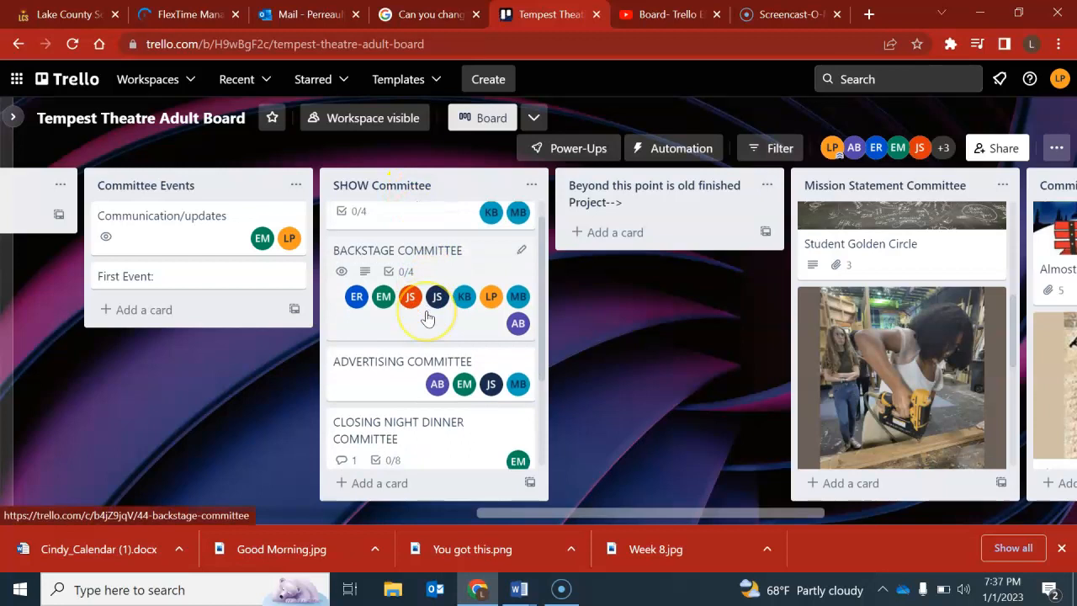
scroll(427, 316, down, 2)
scroll(425, 318, up, 4)
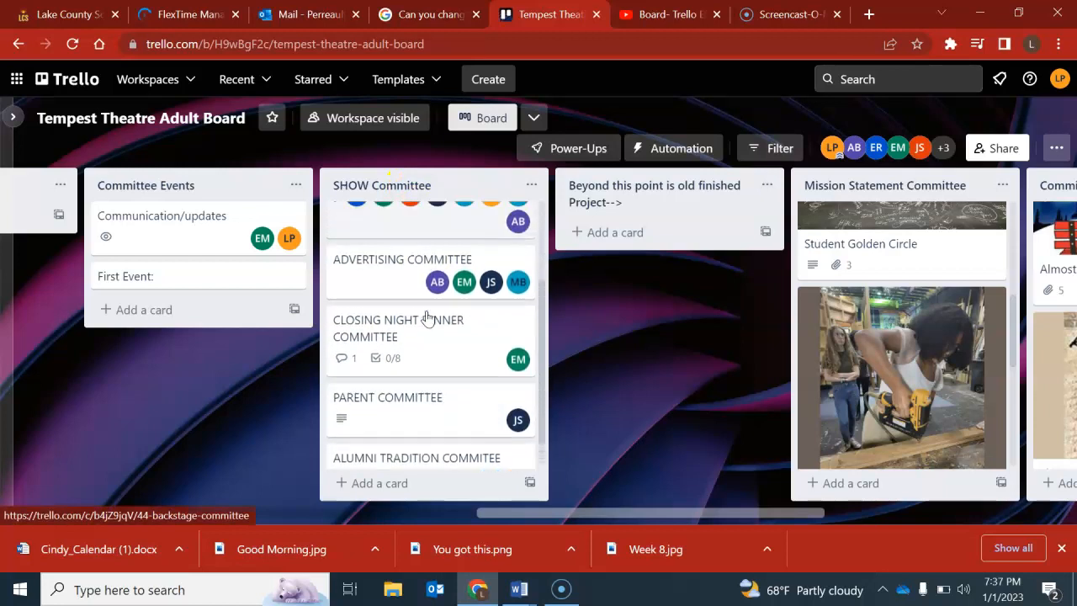
scroll(426, 316, down, 4)
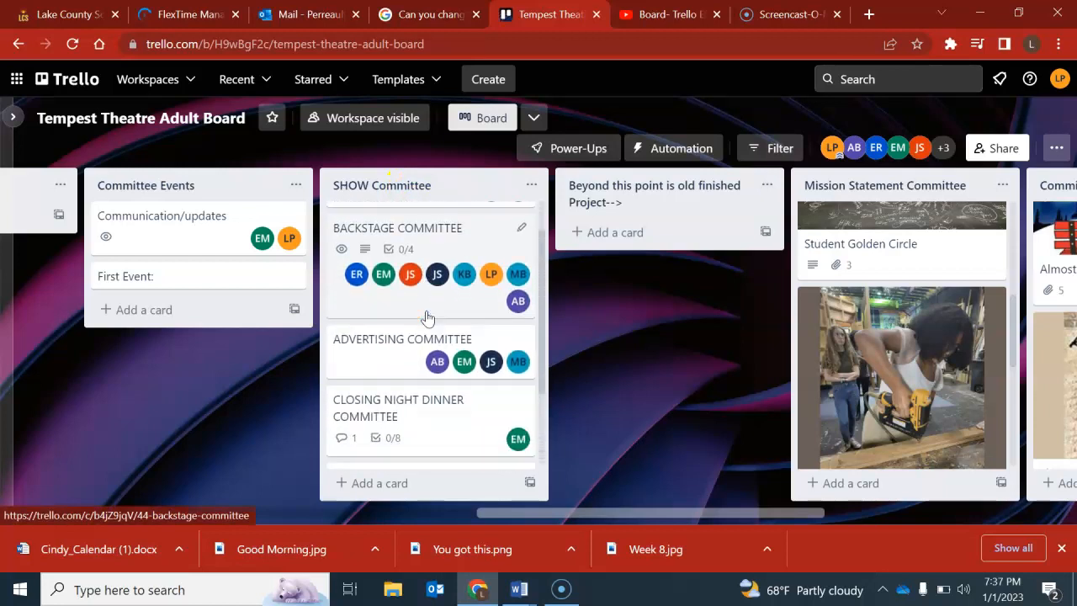
click(402, 481)
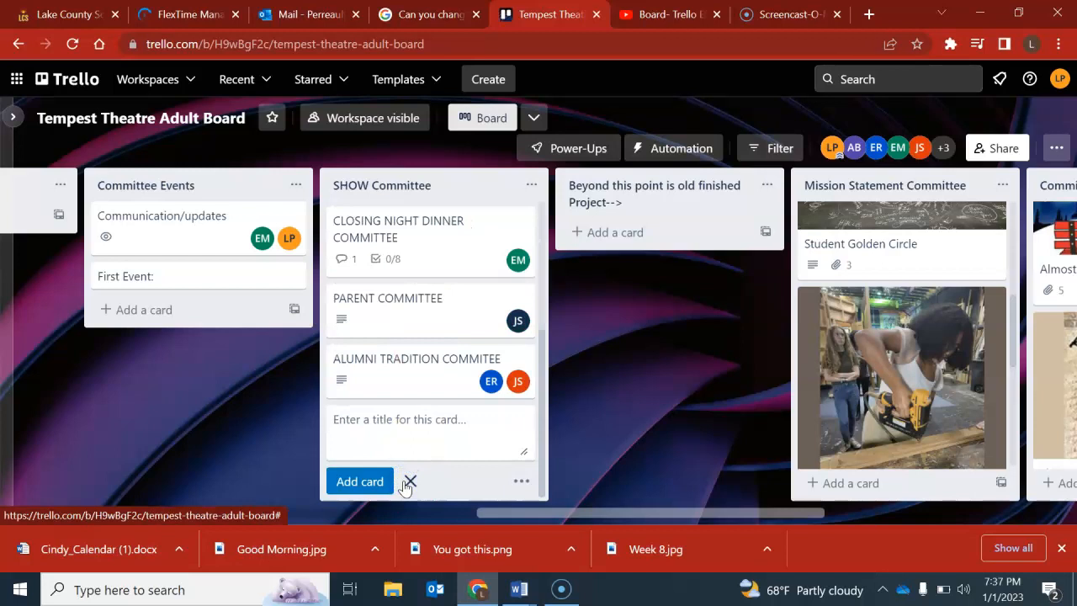
text(TEst)
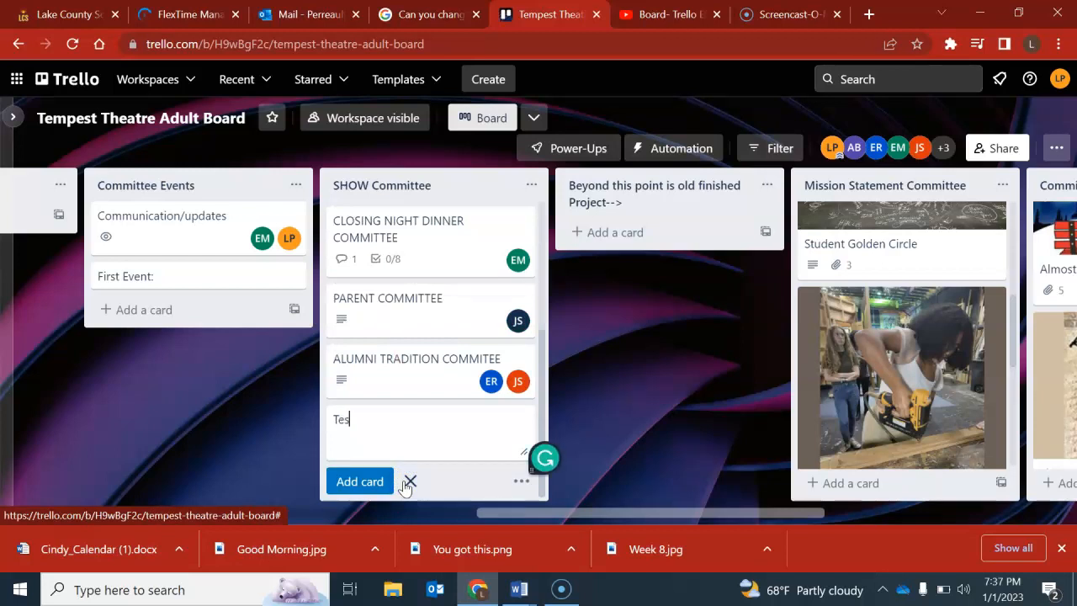
key(Return)
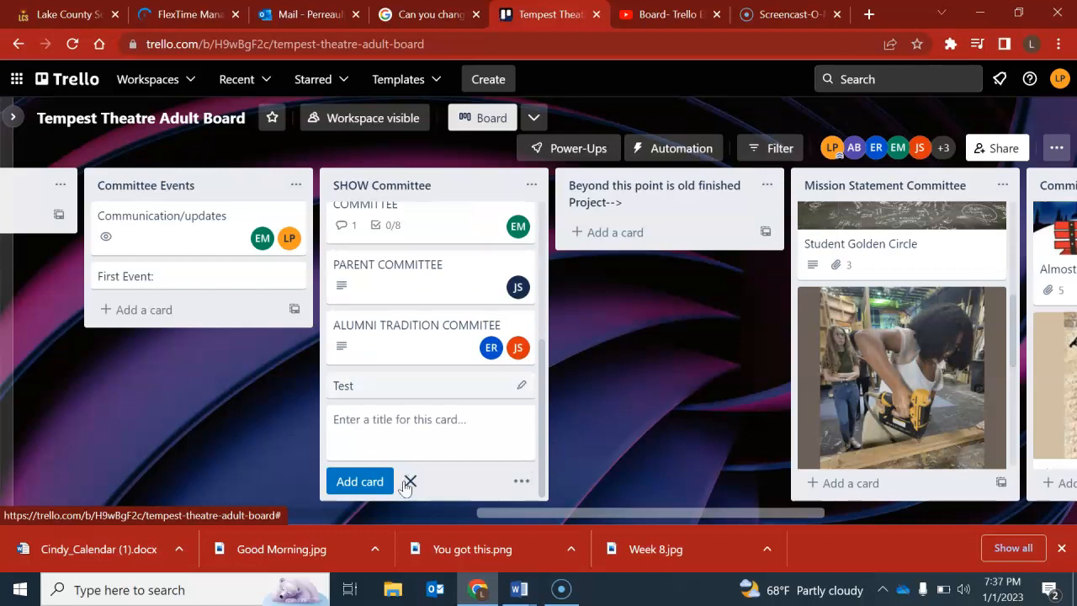
click(409, 481)
scroll(404, 486, up, 3)
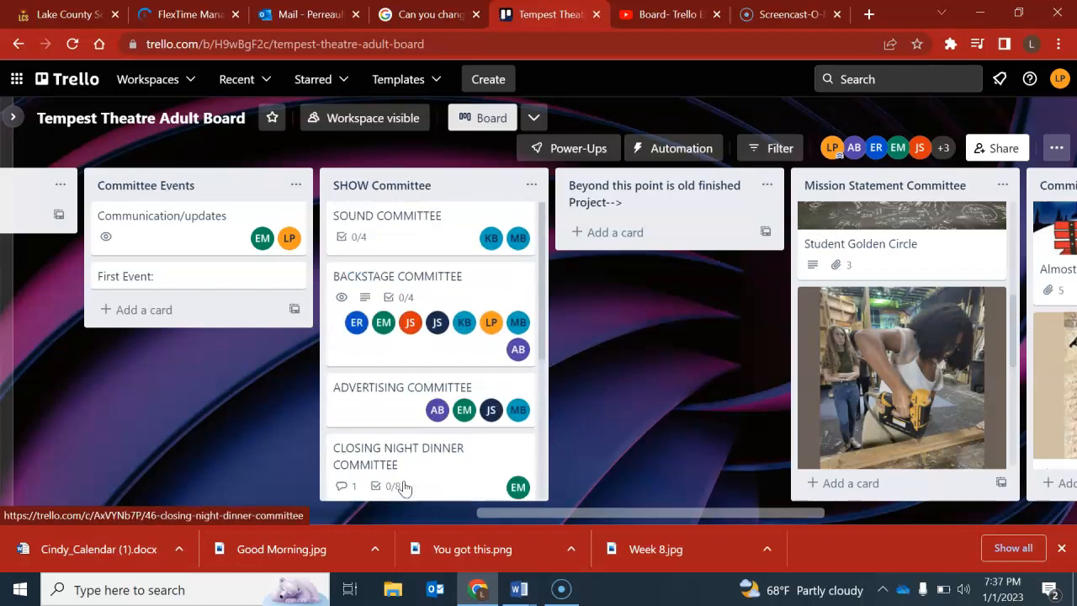
scroll(403, 486, down, 3)
click(406, 482)
scroll(403, 486, up, 3)
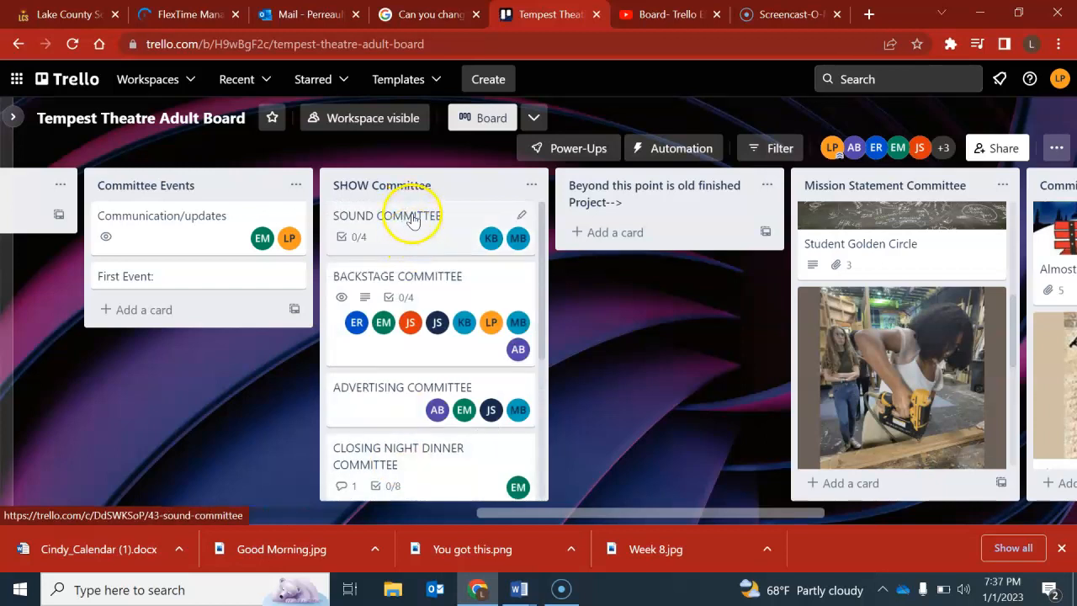
Open the SOUND COMMITTEE card and view the board members available to add to it.
click(522, 217)
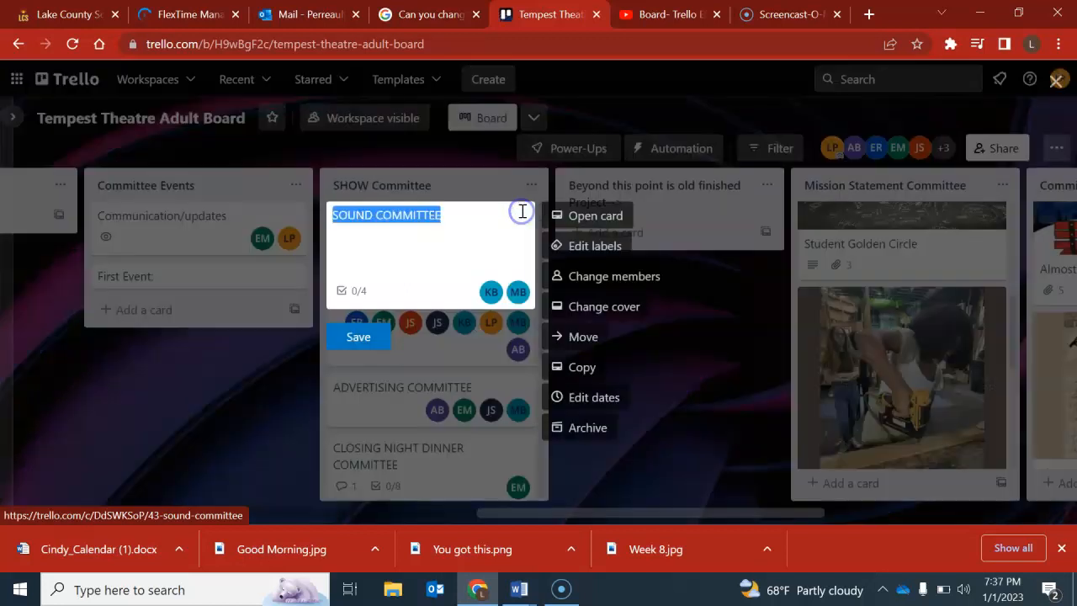
click(591, 217)
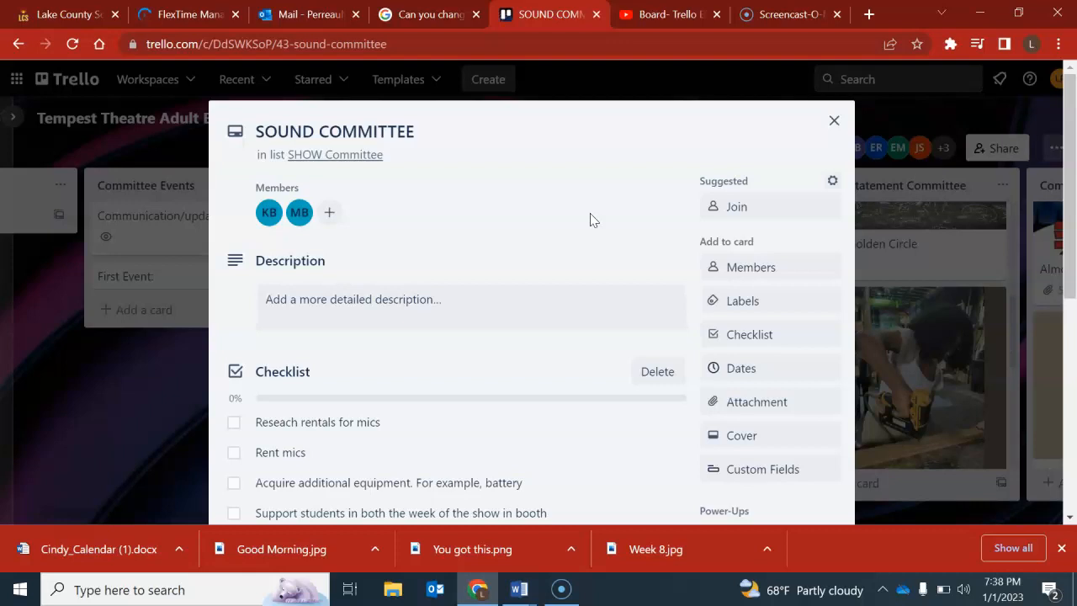
click(329, 212)
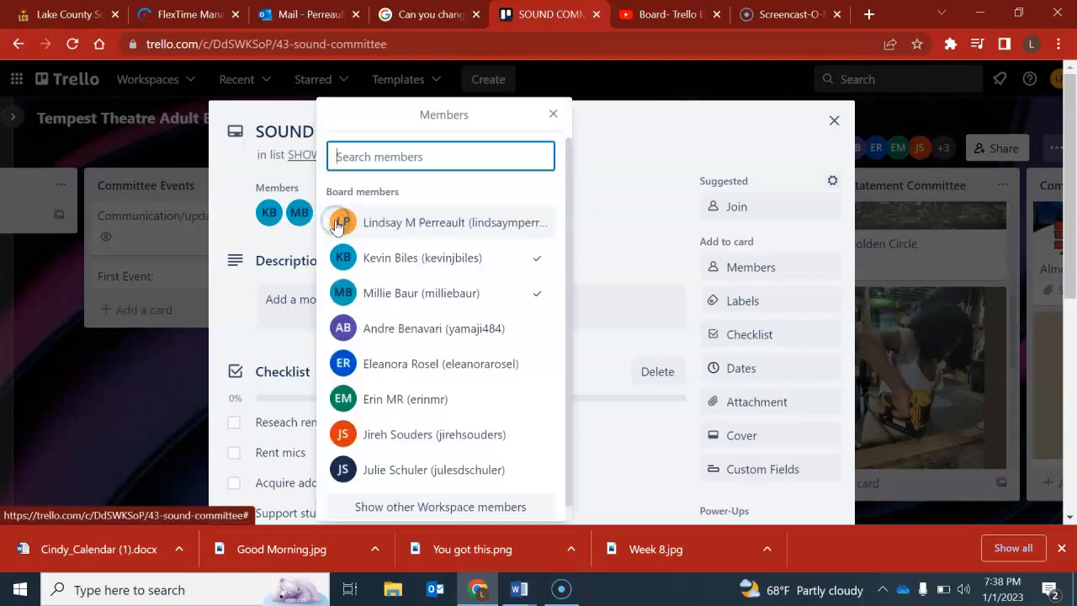
click(553, 115)
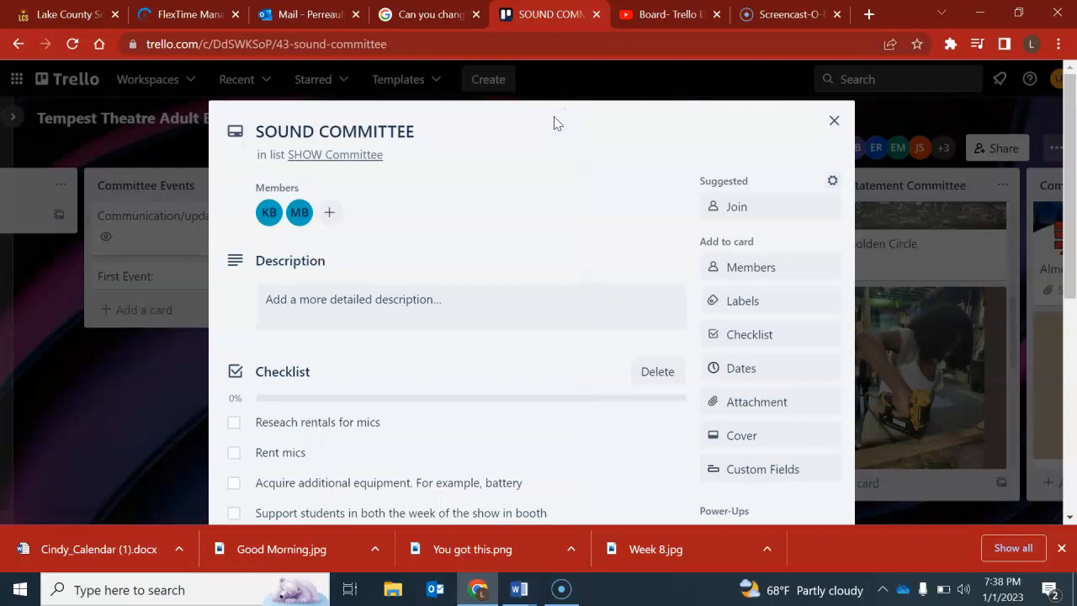
Apply the green label to the SOUND COMMITTEE card and title that label Test.
click(756, 302)
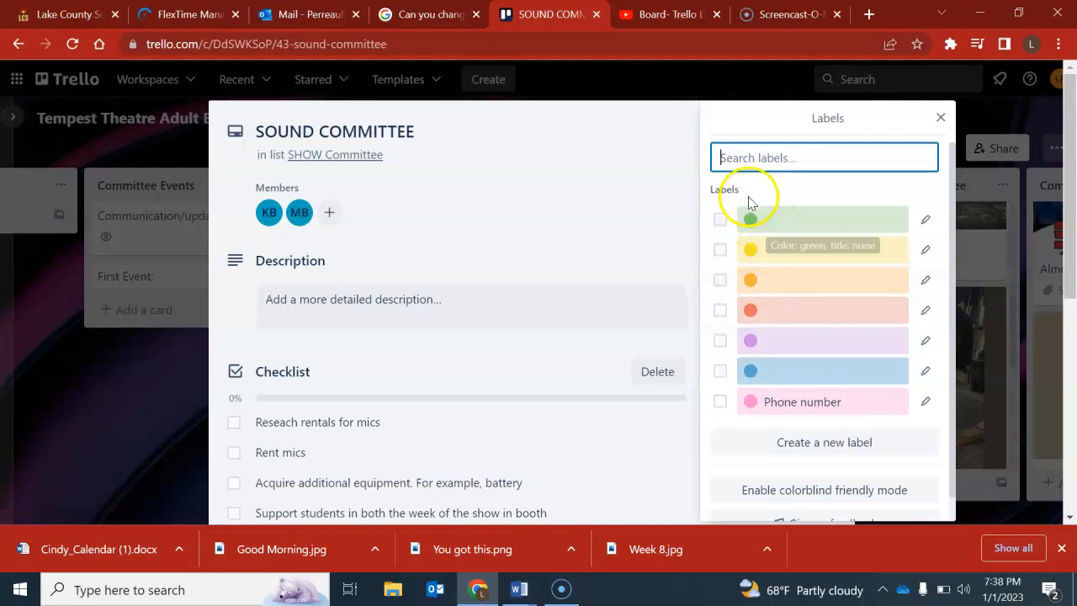
click(749, 218)
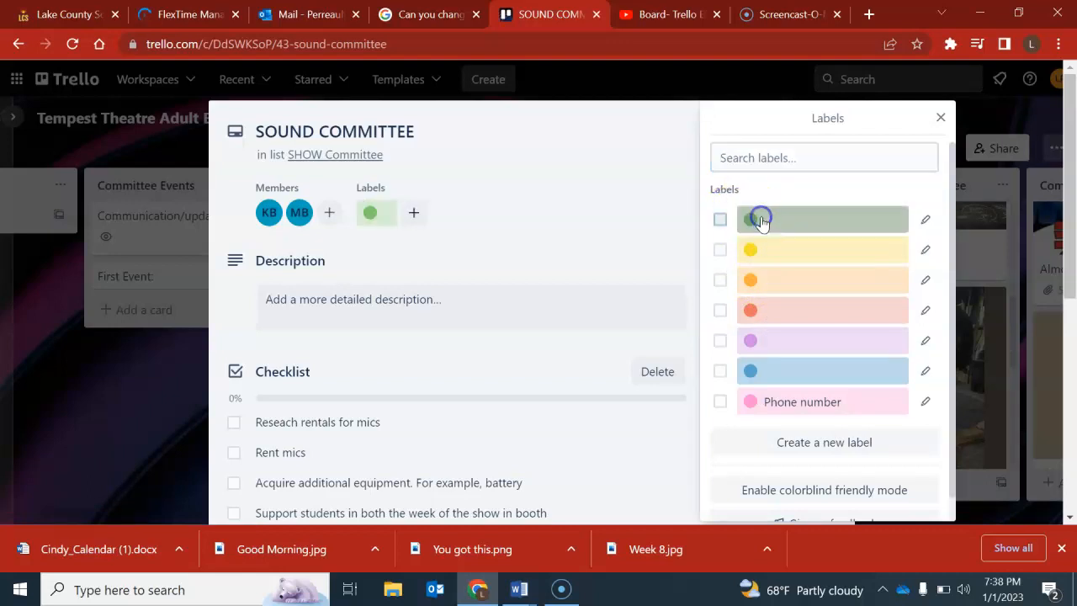
click(923, 222)
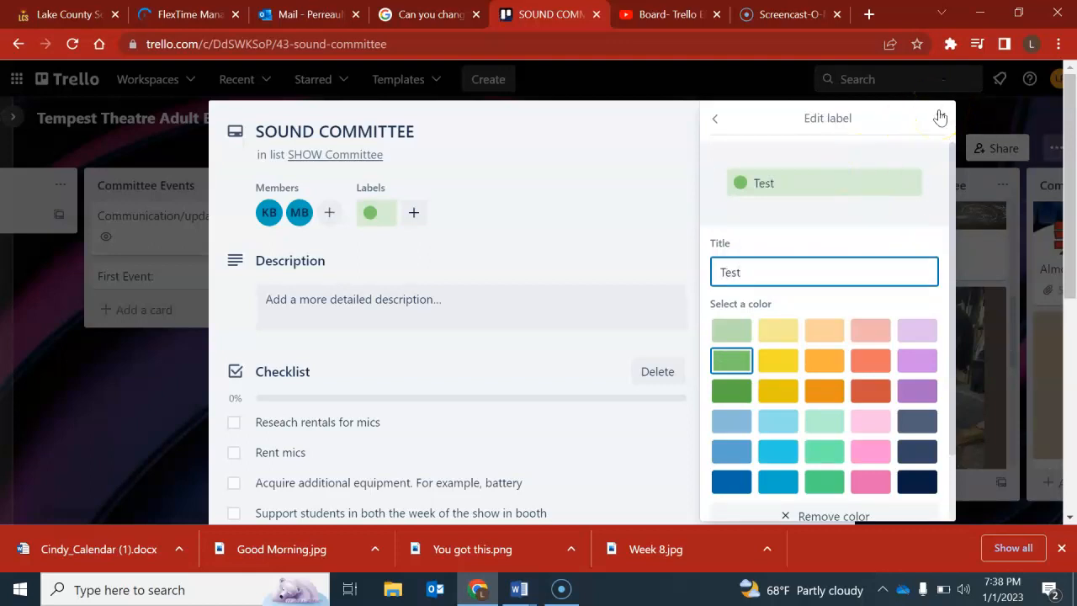
scroll(861, 284, down, 2)
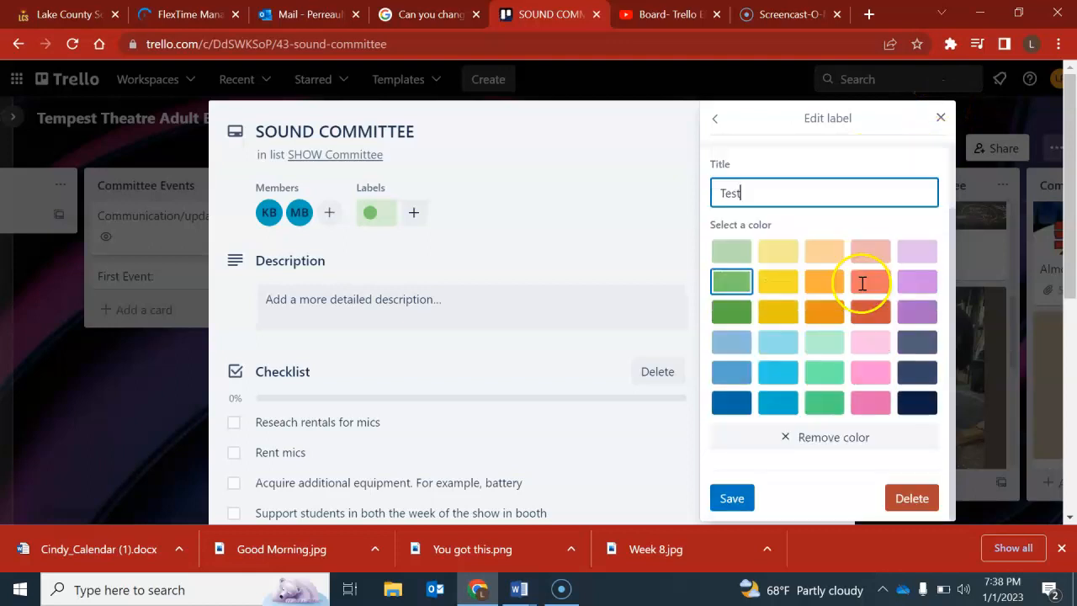
click(740, 500)
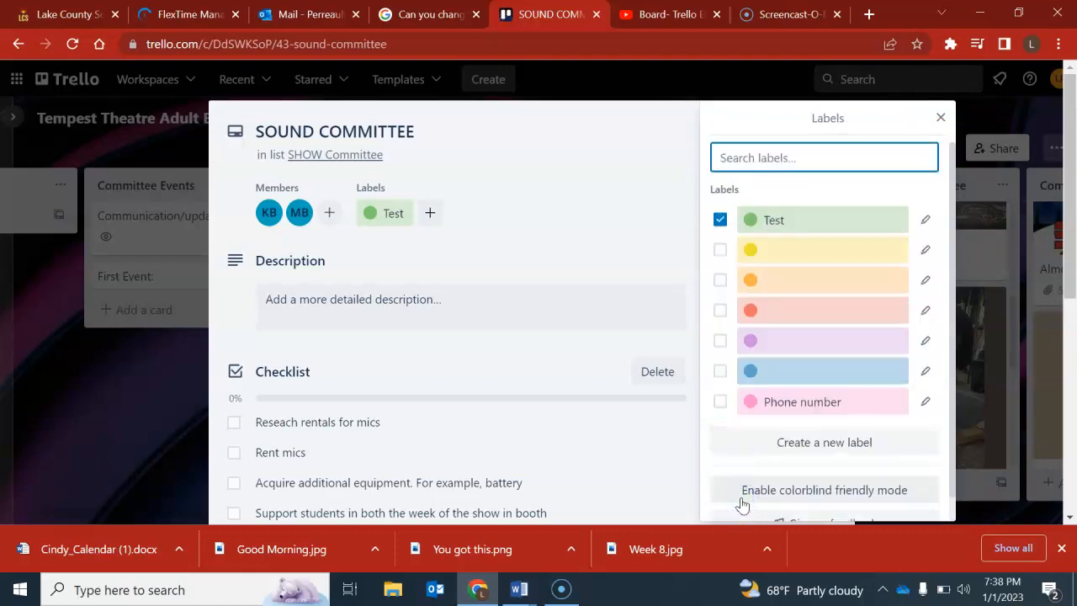
click(940, 118)
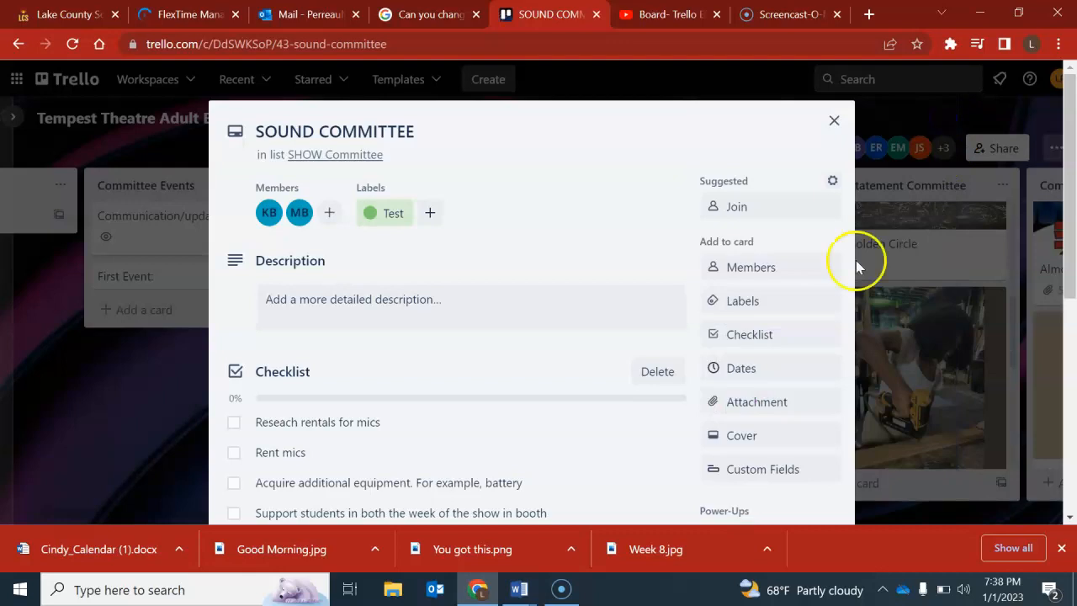
View the options for adding a checklist and look over the existing checklist items on the SOUND COMMITTEE card.
click(795, 335)
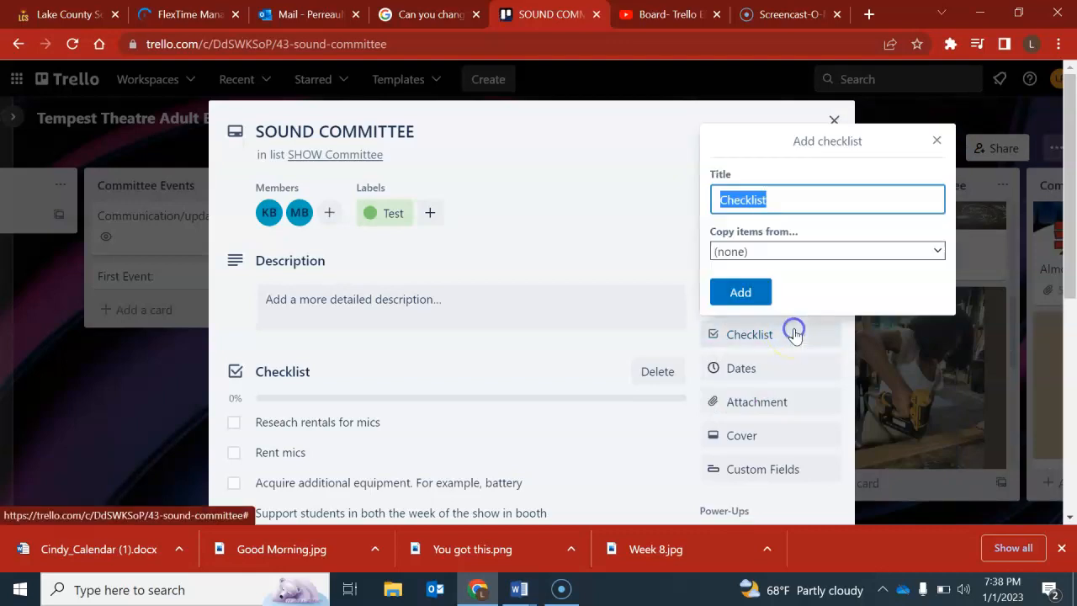
click(936, 139)
scroll(512, 272, down, 3)
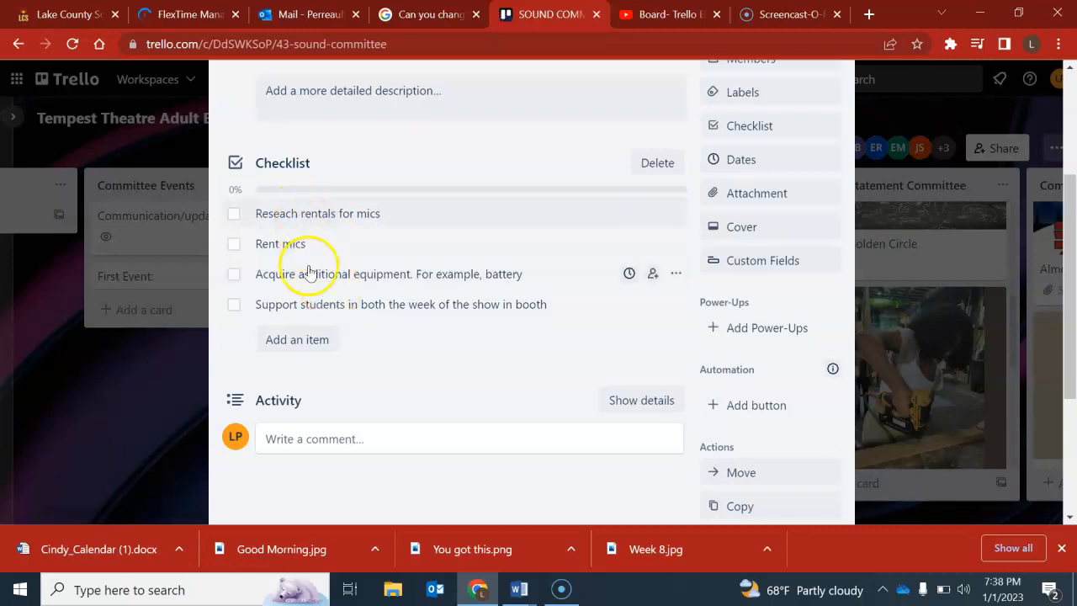
scroll(370, 181, up, 5)
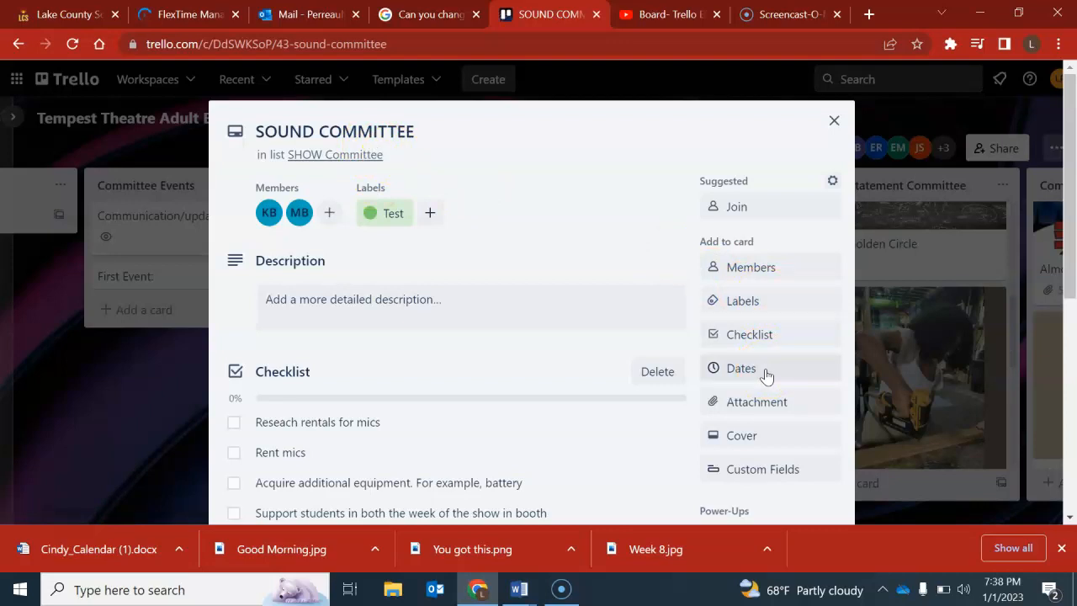
Correct the spelling of the first checklist item so it reads "Research rentals for mics".
click(376, 429)
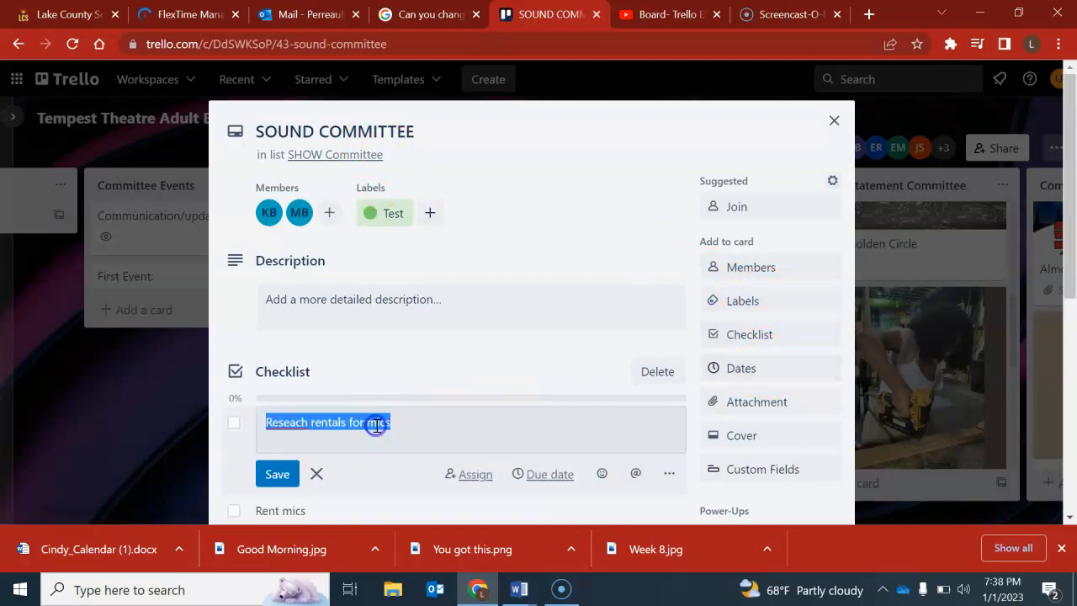
click(303, 422)
click(313, 471)
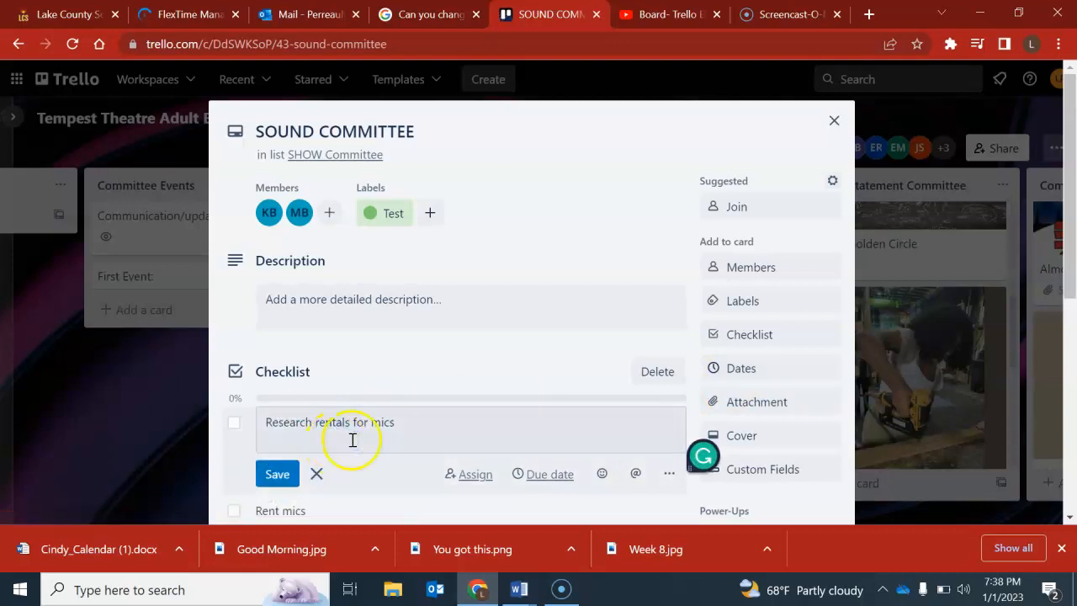
Assign the "Research rentals for mics" item to the first listed card member and set its due date to 01/27/2023 with a 1 Day before reminder.
click(469, 476)
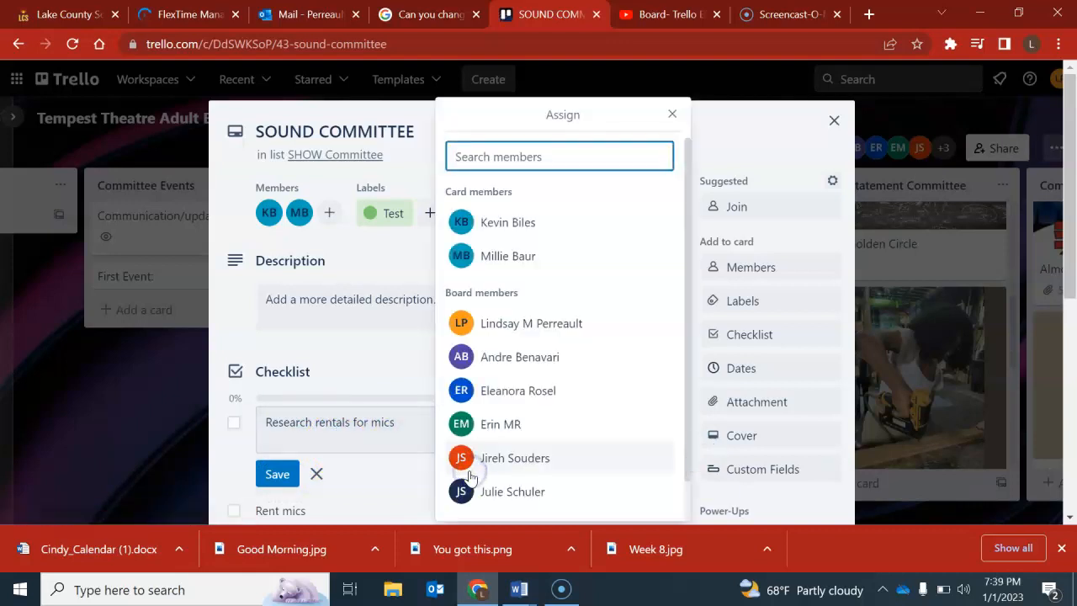
click(490, 224)
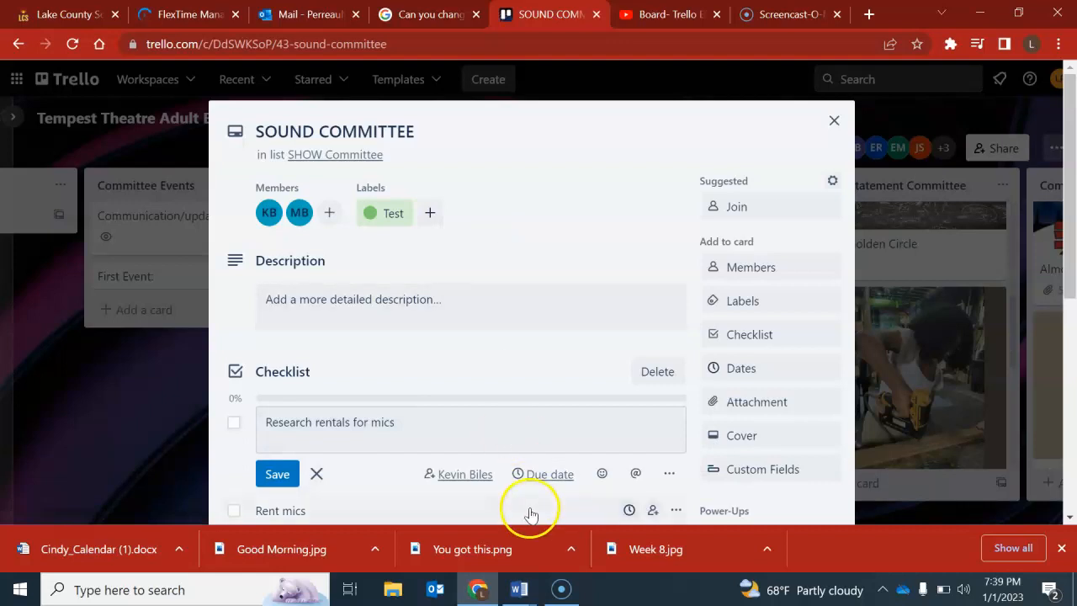
click(533, 472)
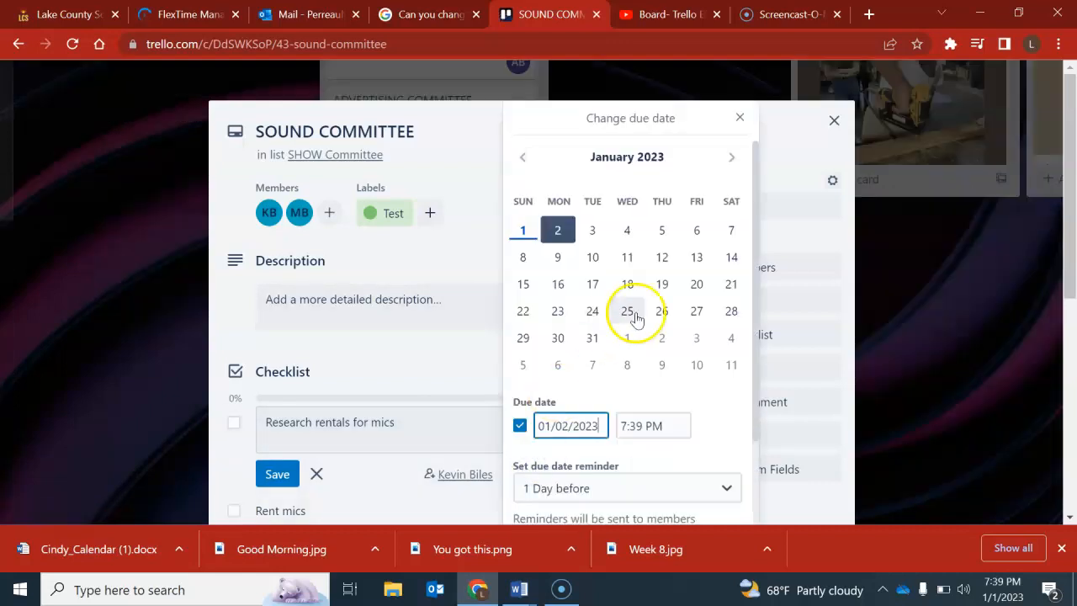
click(697, 315)
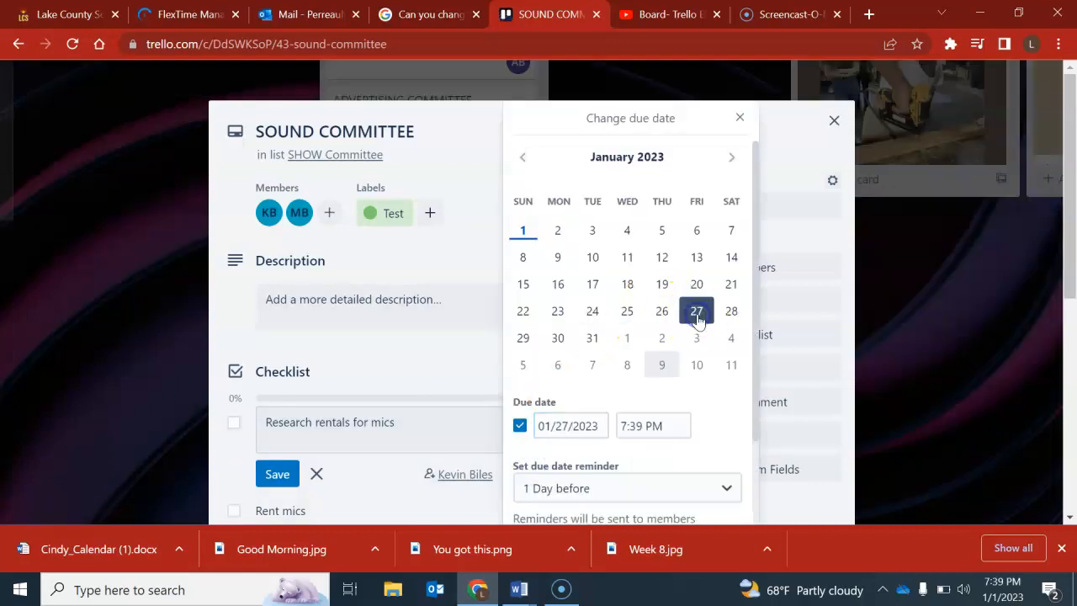
scroll(659, 385, down, 2)
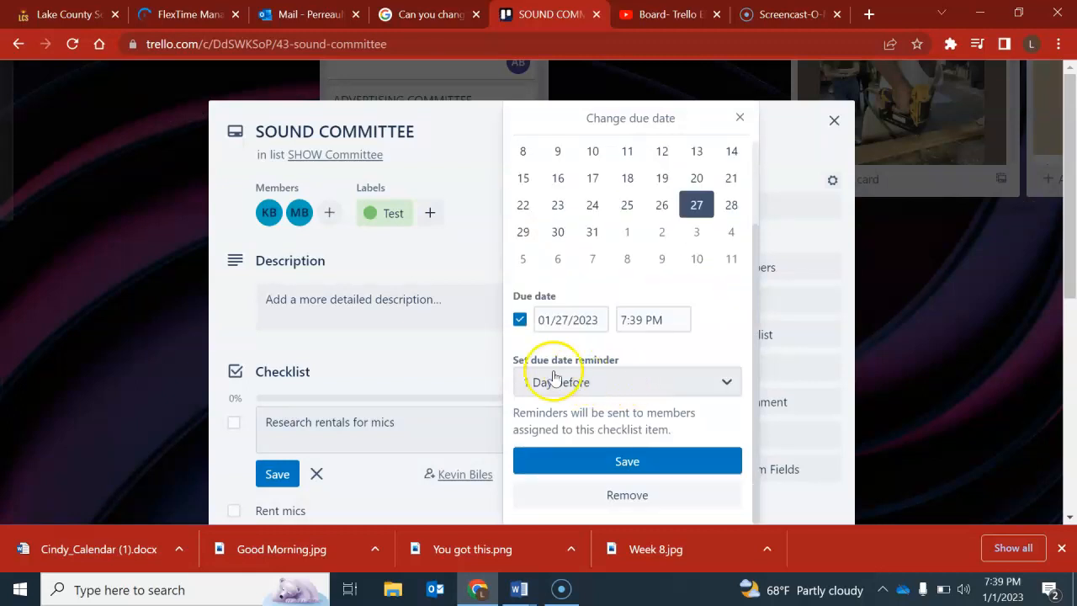
click(580, 383)
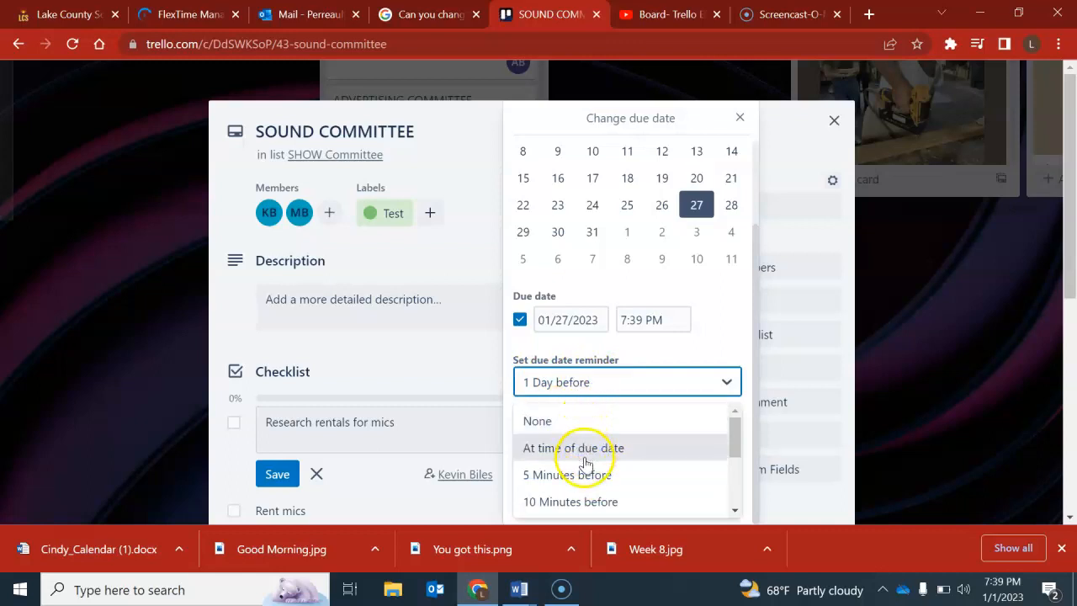
click(714, 384)
click(665, 462)
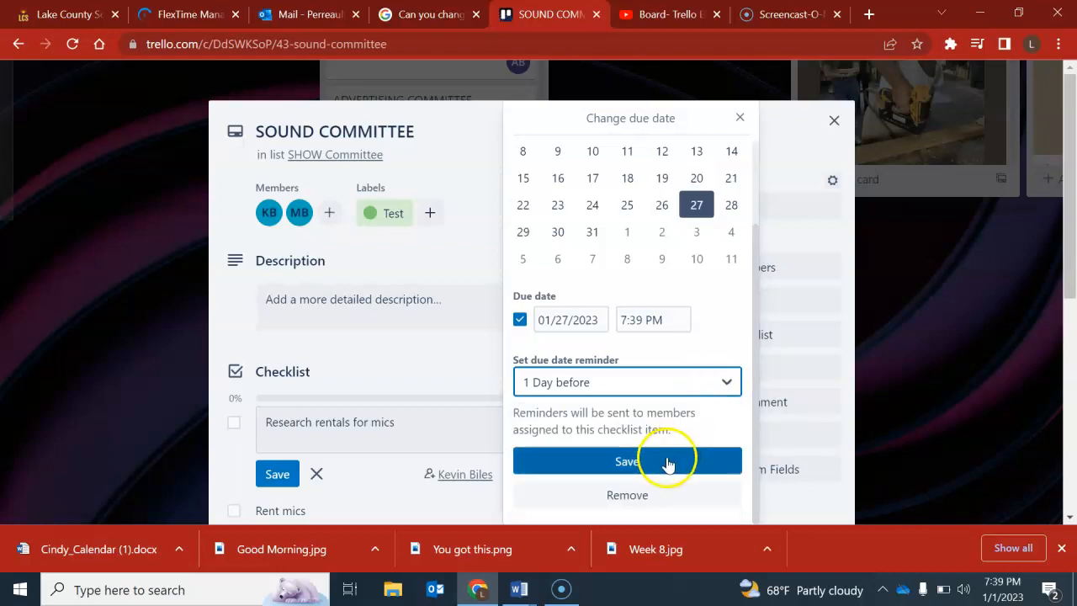
Attach the MDHS Audi image from the computer's Desktop to the SOUND COMMITTEE card.
scroll(667, 465, down, 3)
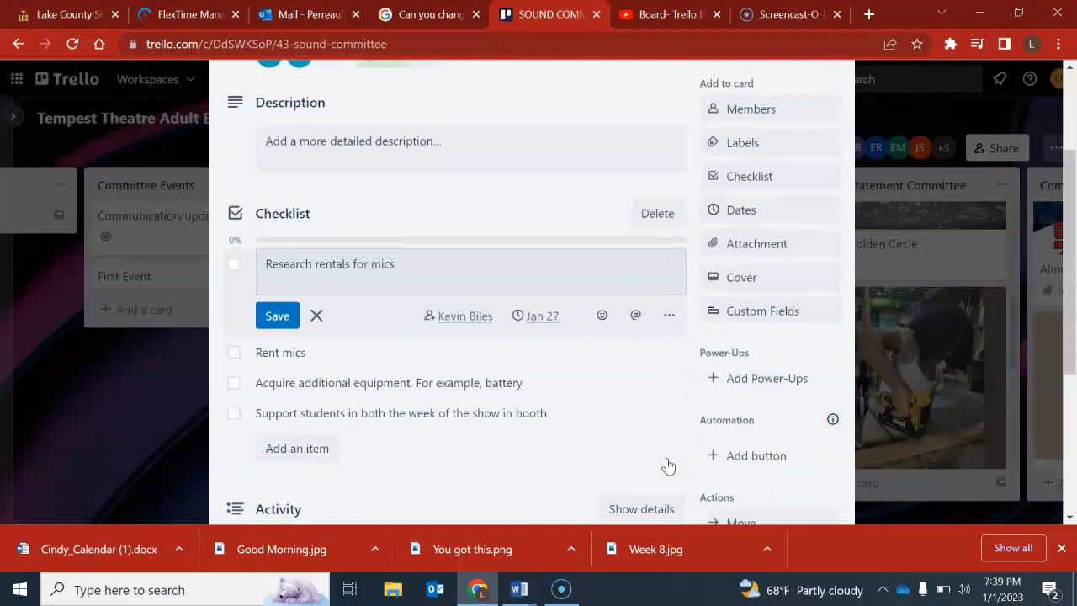
scroll(668, 465, up, 1)
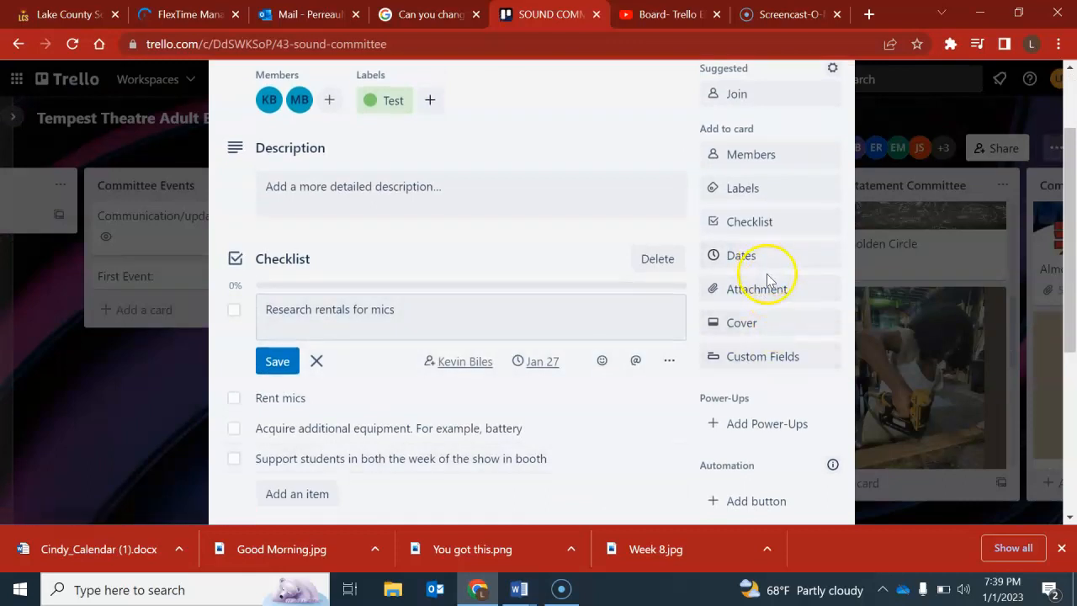
click(765, 284)
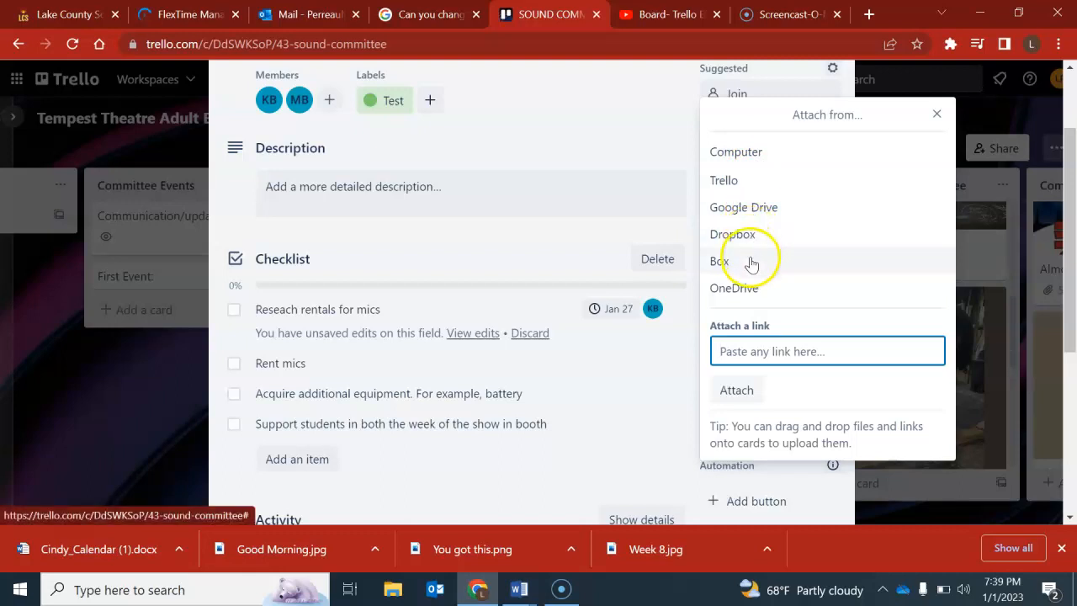
click(756, 207)
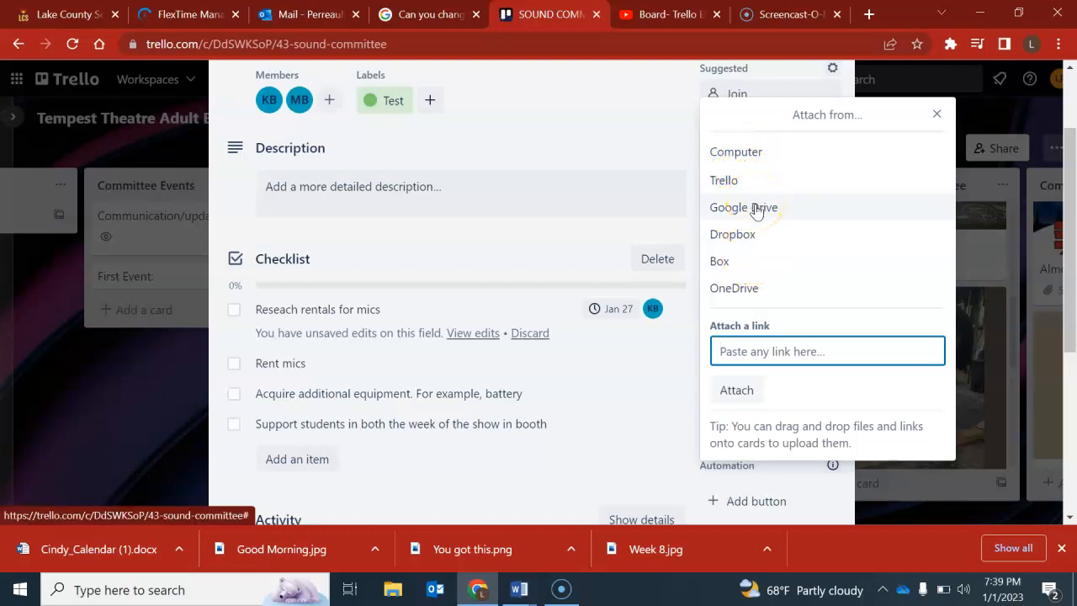
click(739, 152)
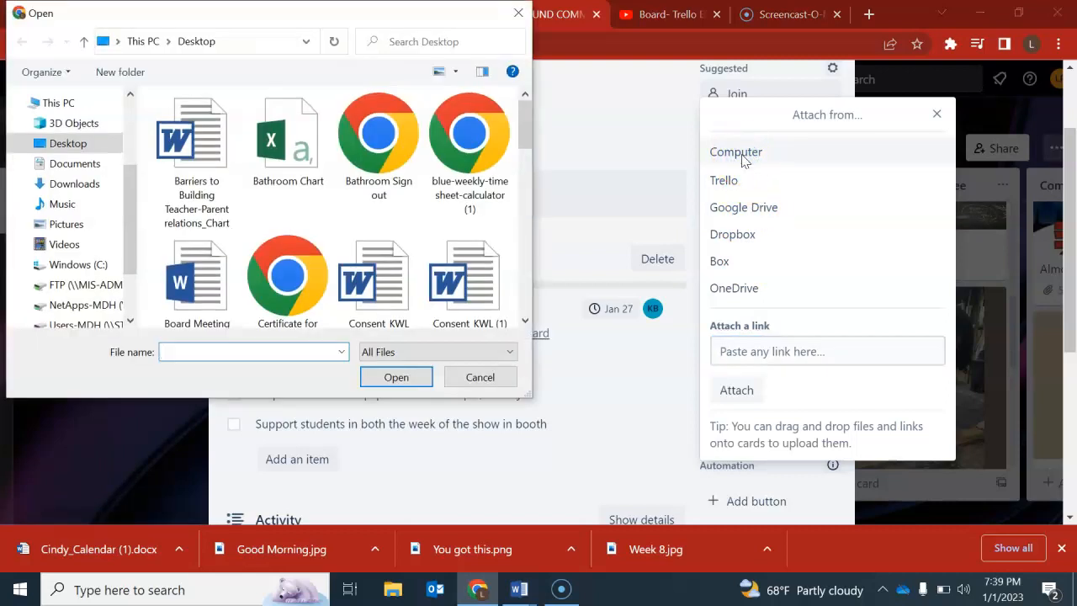
scroll(264, 168, down, 6)
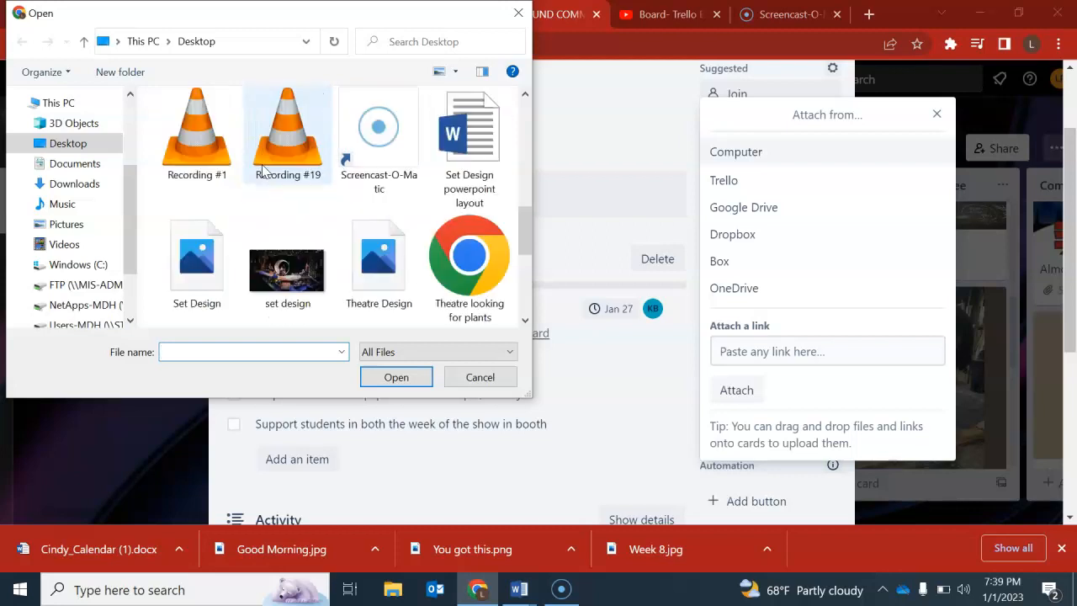
scroll(269, 168, up, 1)
click(283, 173)
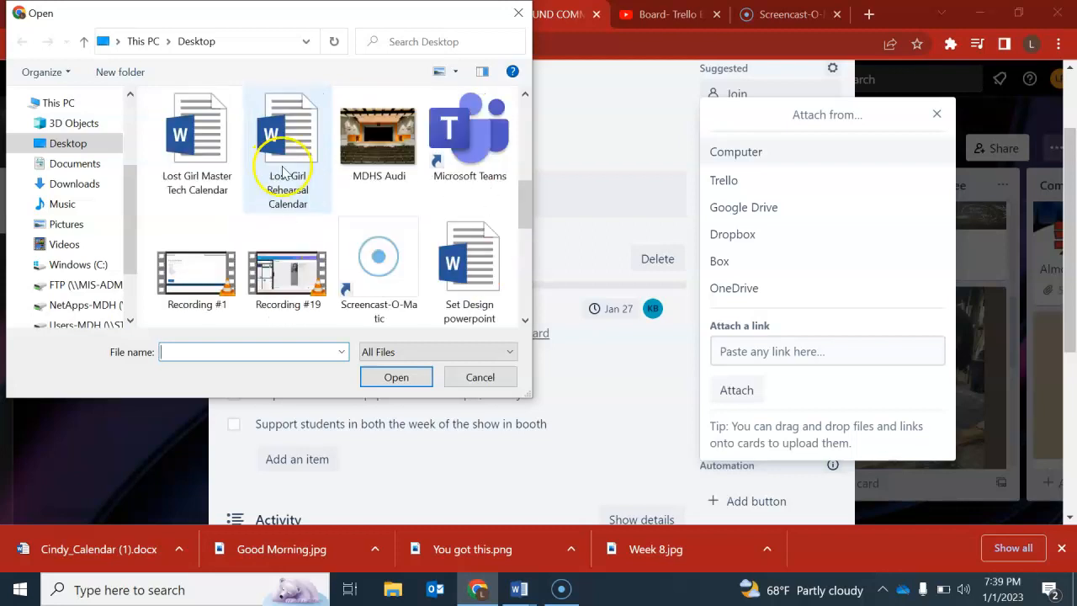
double_click(383, 159)
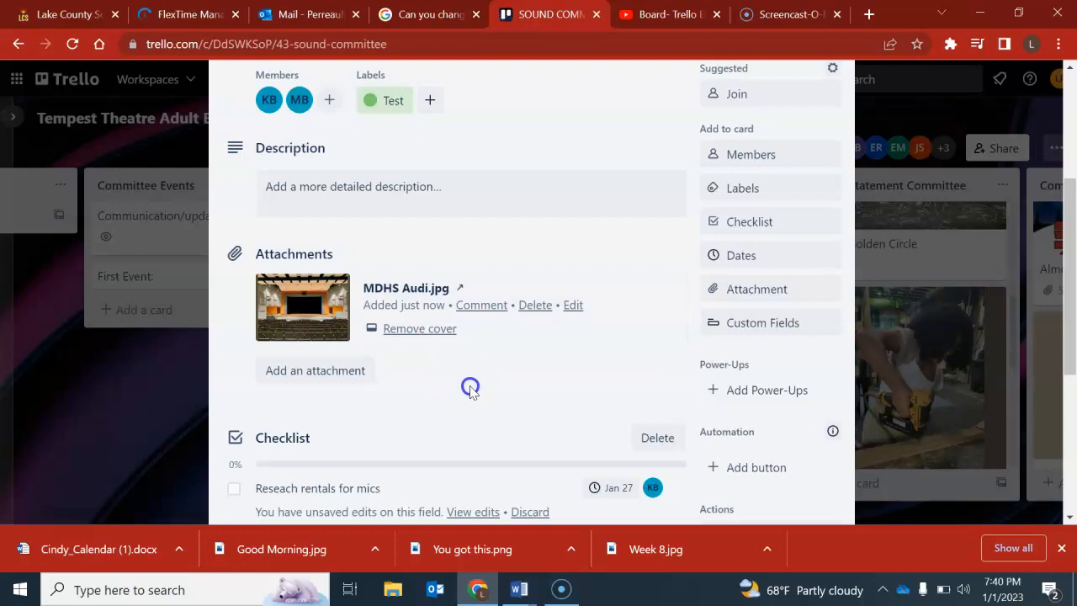
Look over the new attachment on the card and view the suggested custom fields.
scroll(471, 387, up, 1)
scroll(469, 388, up, 1)
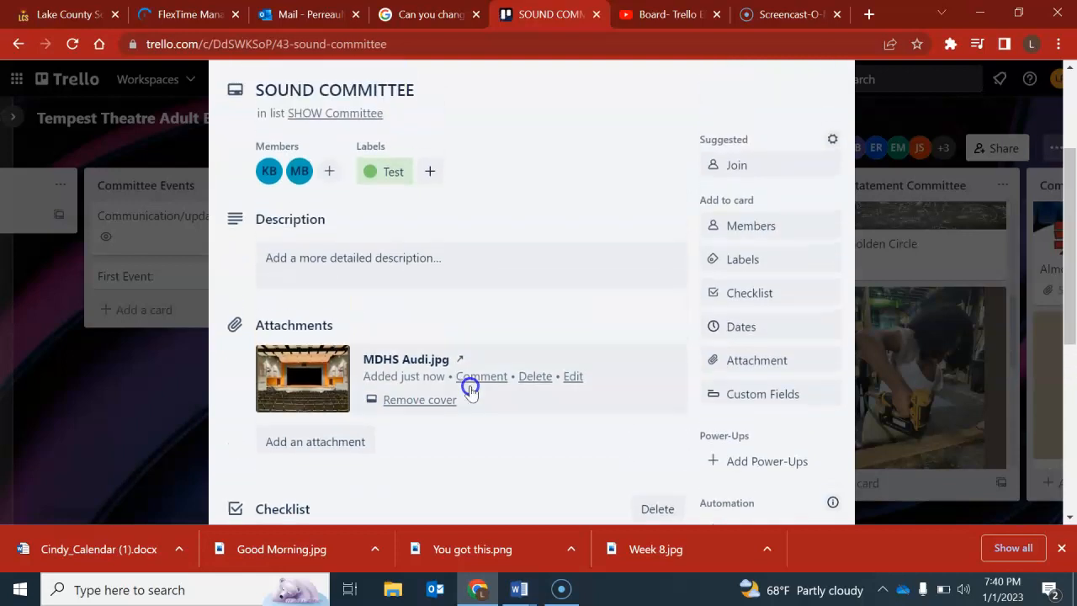
scroll(469, 388, down, 1)
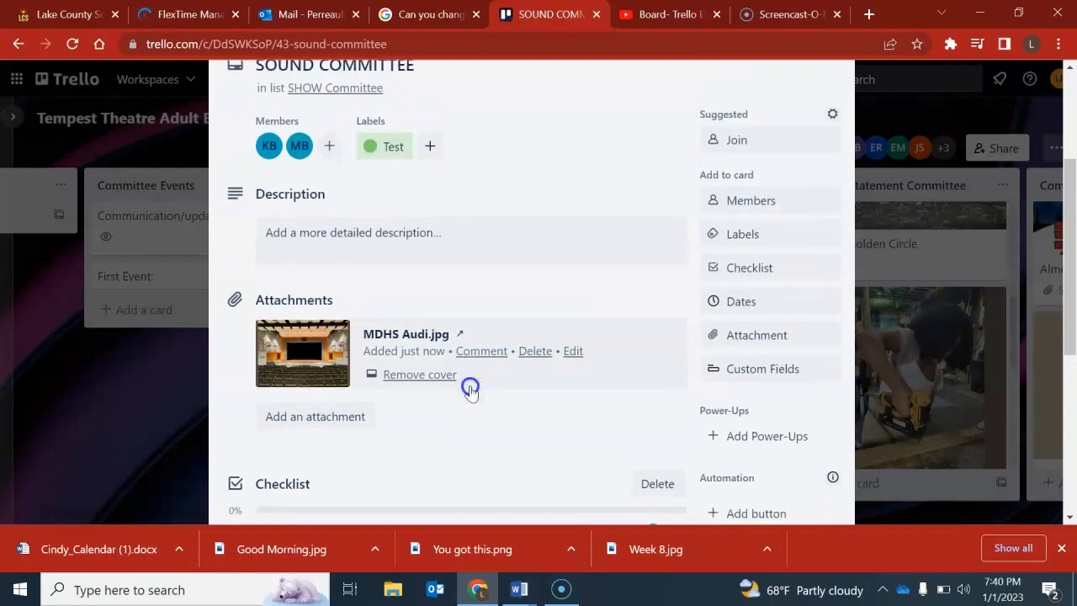
click(736, 378)
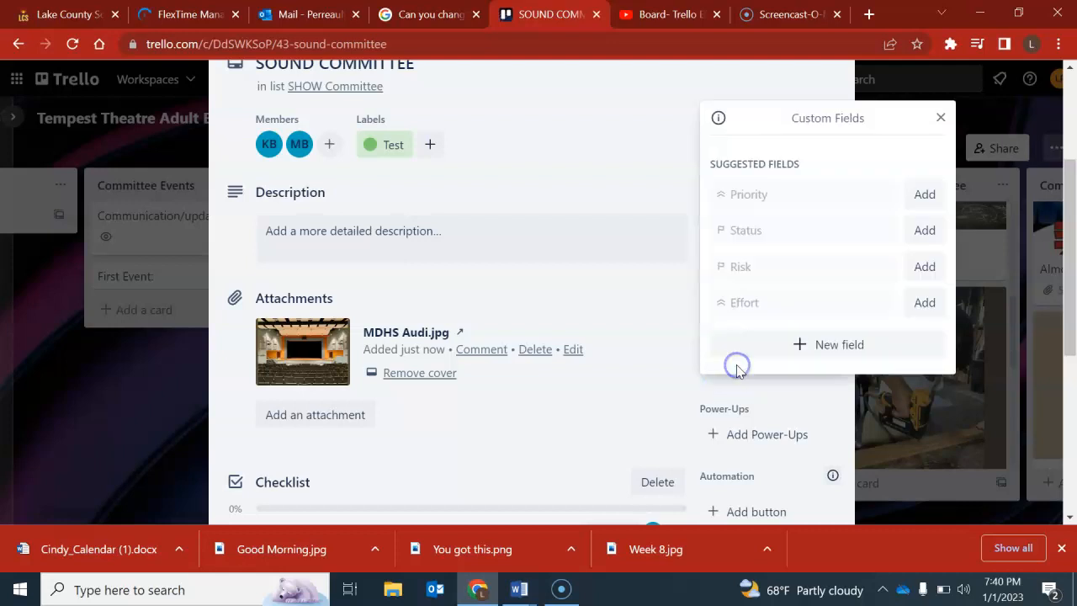
click(940, 118)
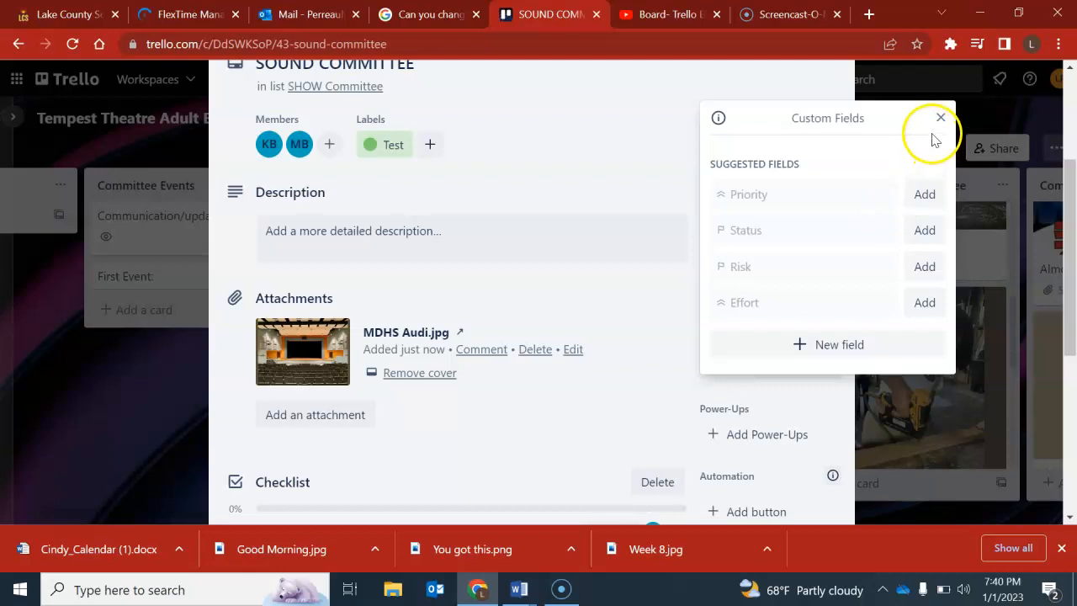
Mark all four checklist items on the SOUND COMMITTEE card as complete.
scroll(536, 228, down, 2)
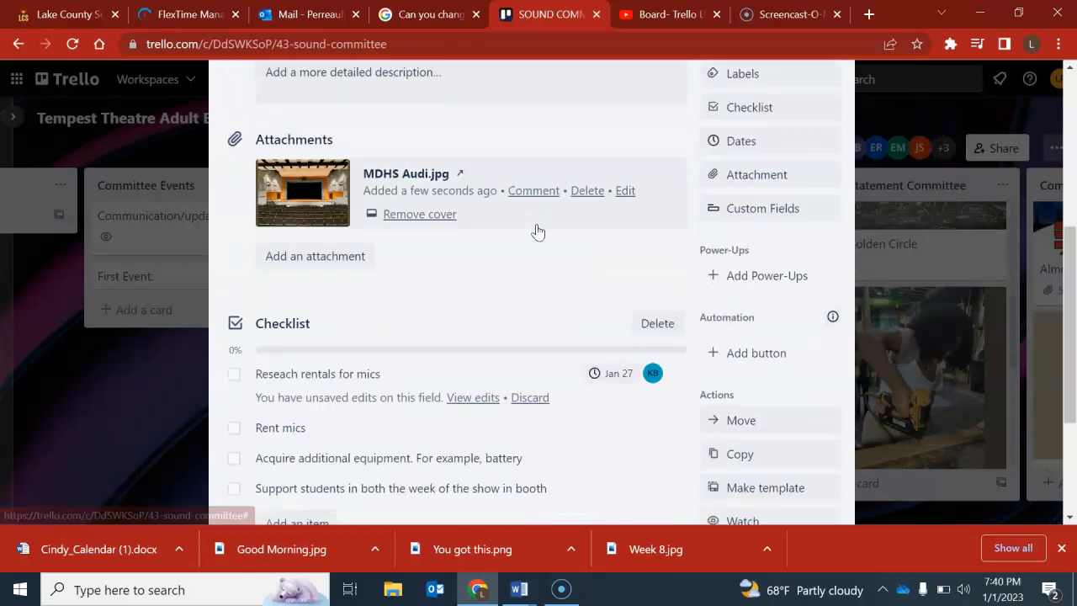
scroll(536, 230, down, 1)
click(239, 291)
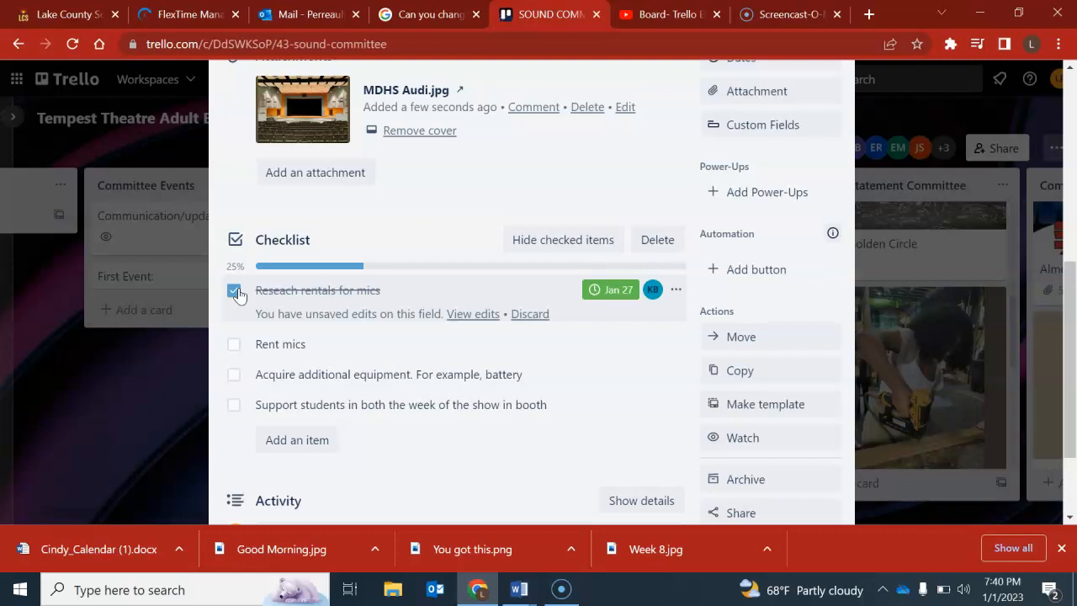
click(233, 344)
click(234, 374)
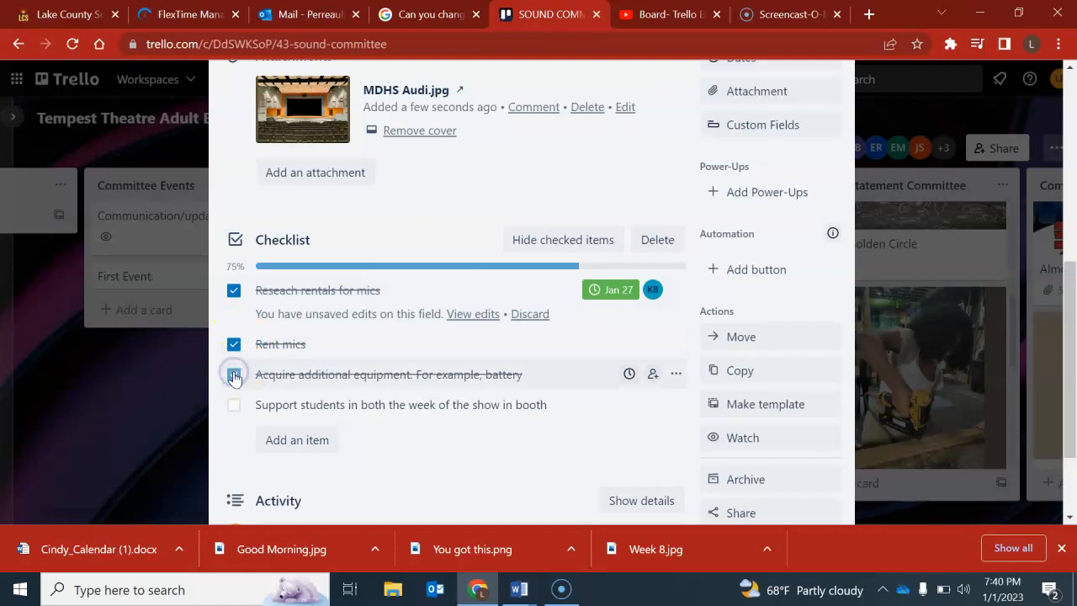
click(235, 404)
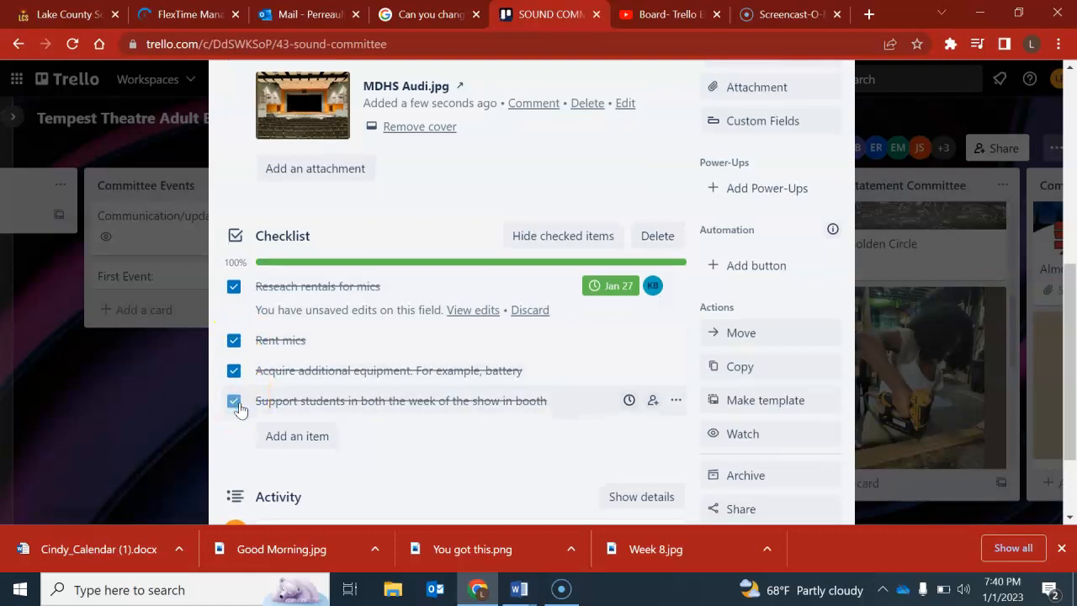
Start a comment on the SOUND COMMITTEE card with an @ mention of the board member who owns the current account.
scroll(240, 405, down, 2)
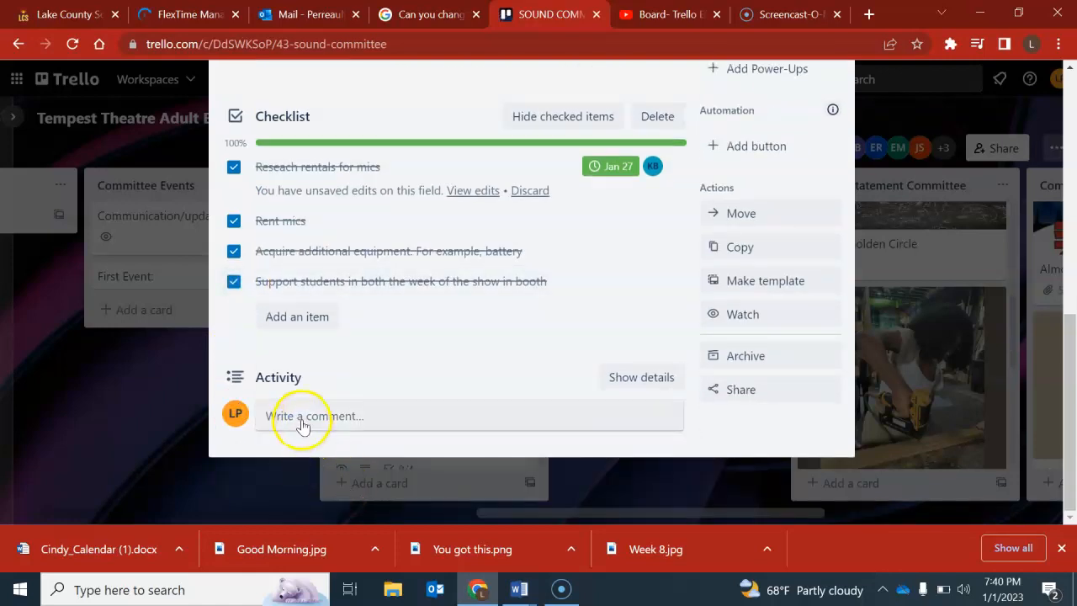
click(362, 417)
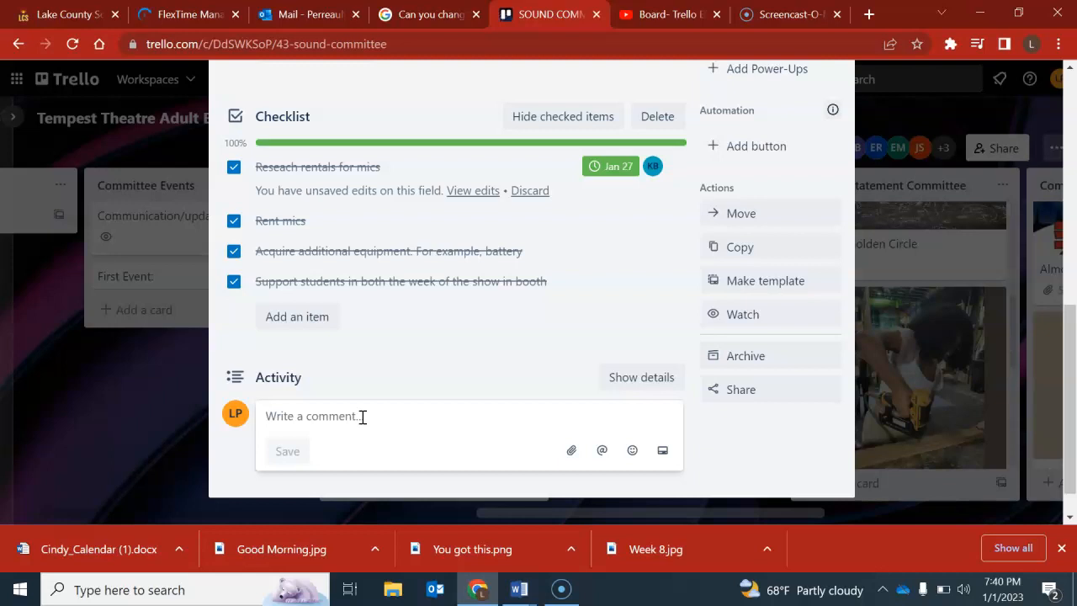
text(Lindsa)
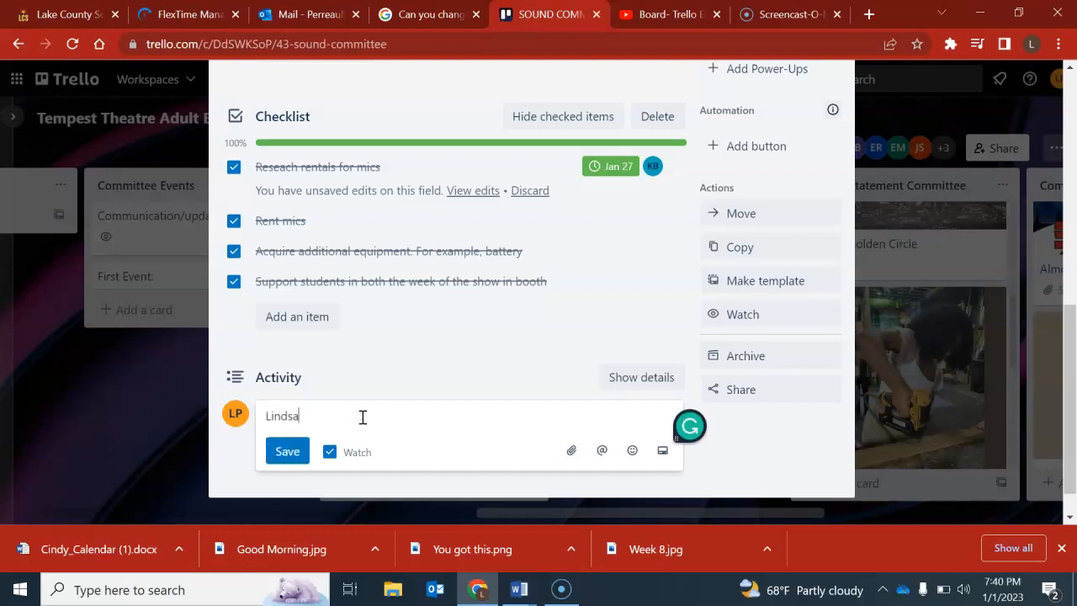
key(BackSpace)
key(BackSpace)
key(BackSpace)
key(BackSpace)
key(BackSpace)
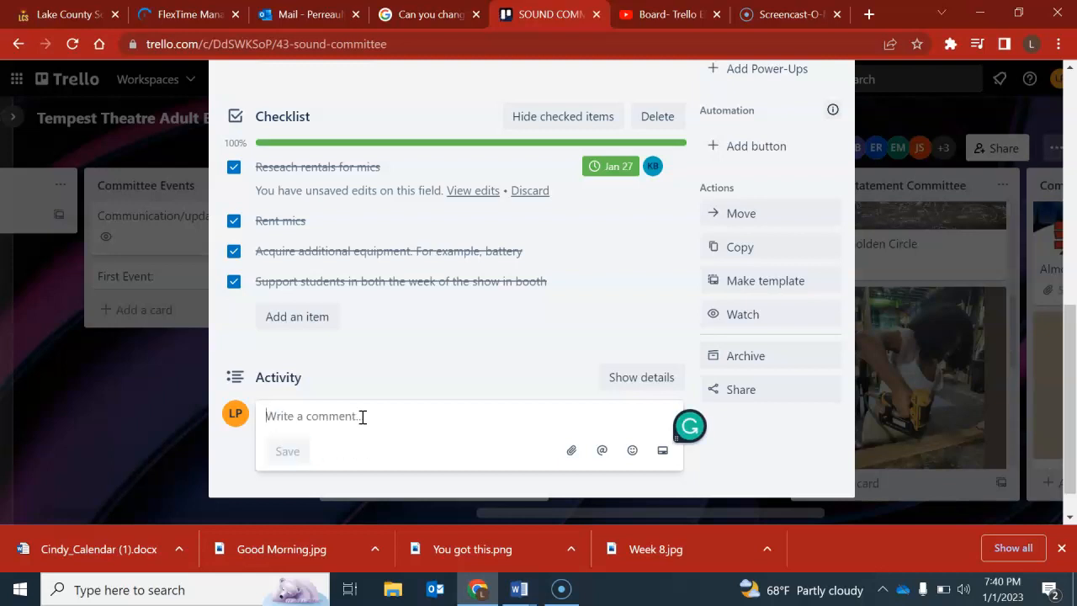
text(@l)
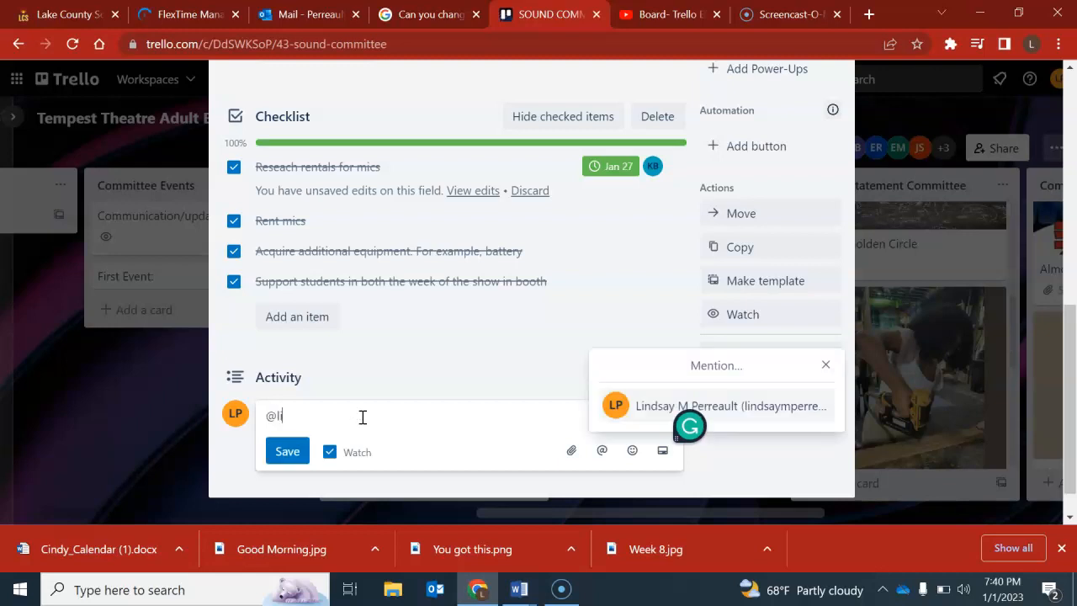
text(in)
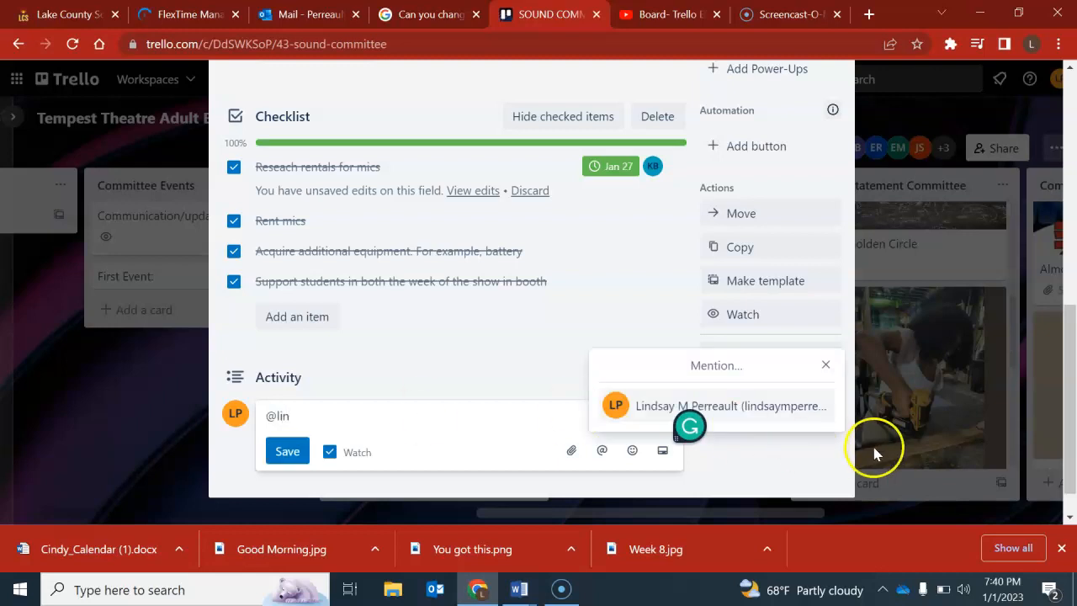
click(771, 411)
Continue the comment after the mention with "- How much do you want to rent lighting for".
text(- What)
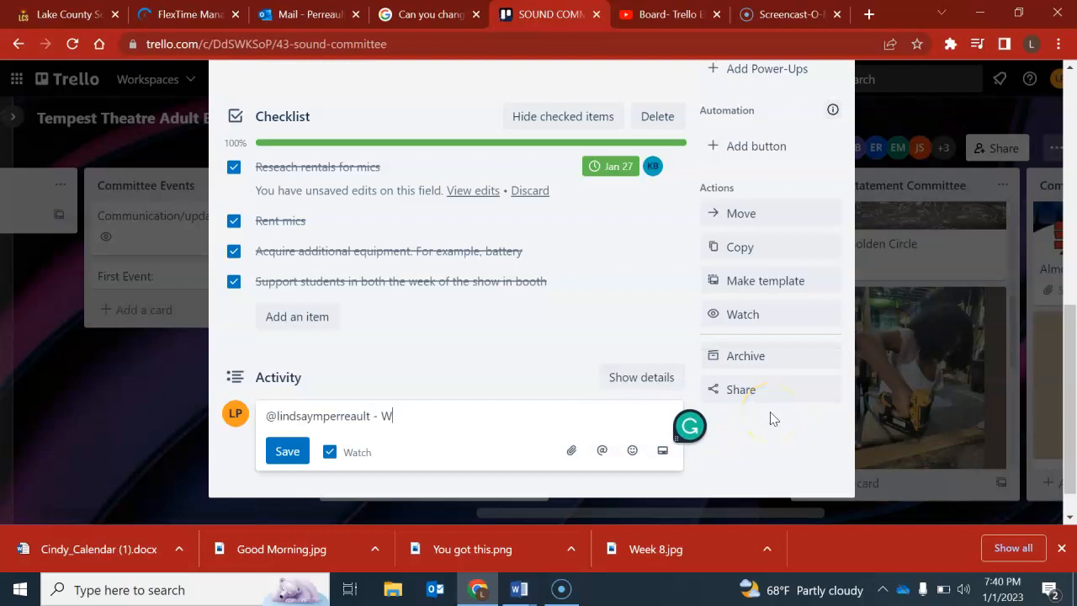
key(BackSpace)
text(How much do you )
text(re)
key(BackSpace)
key(BackSpace)
text(want to rent lighting for)
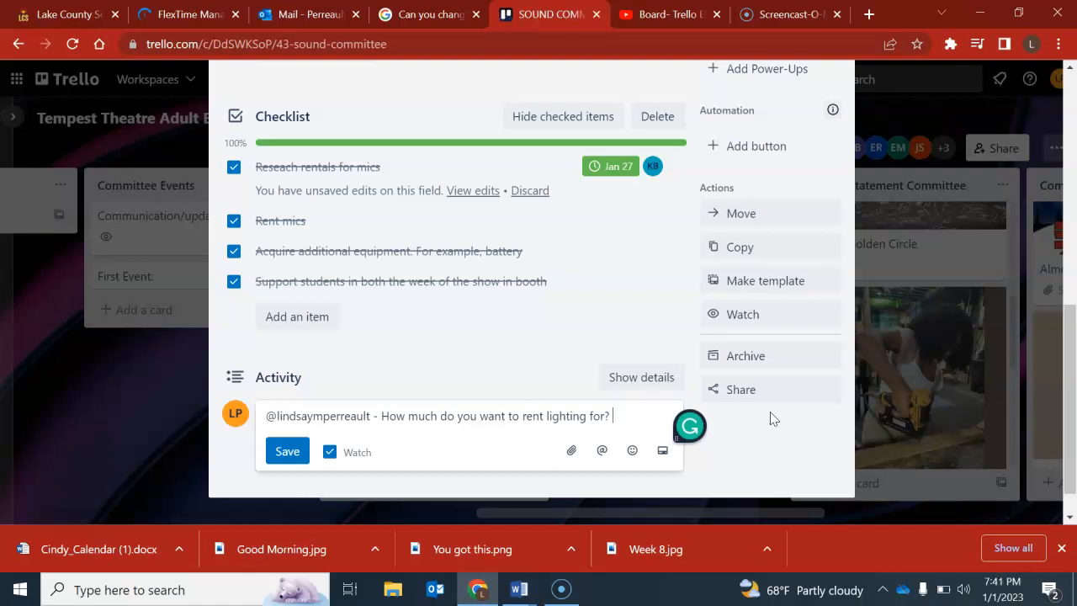
End the first question, add "How much are we willing to spend on lighting?", and save the comment.
text(? How much a re )
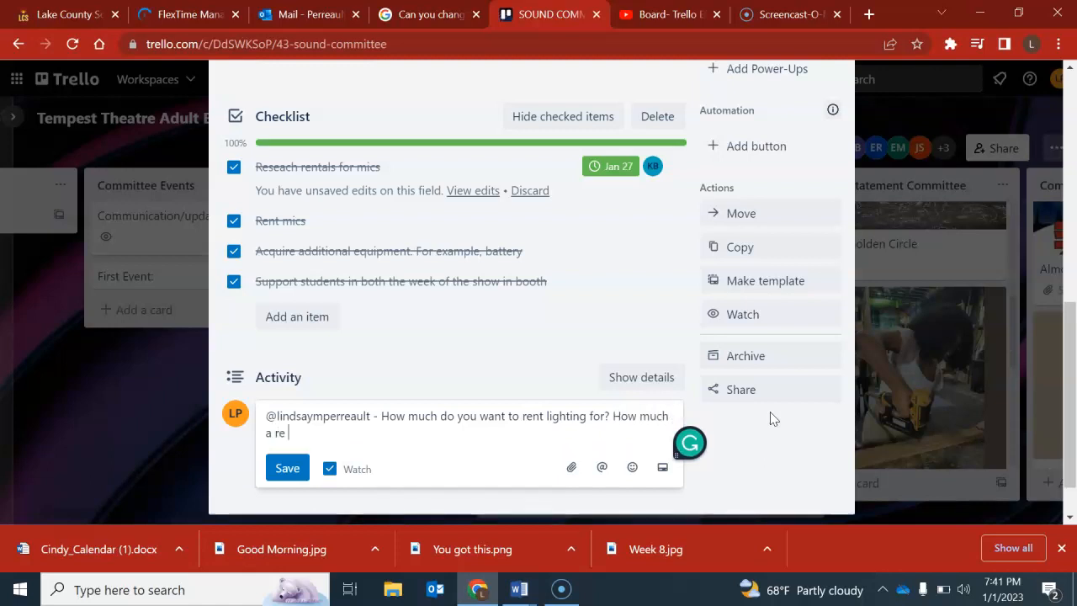
text(we willing to spend )
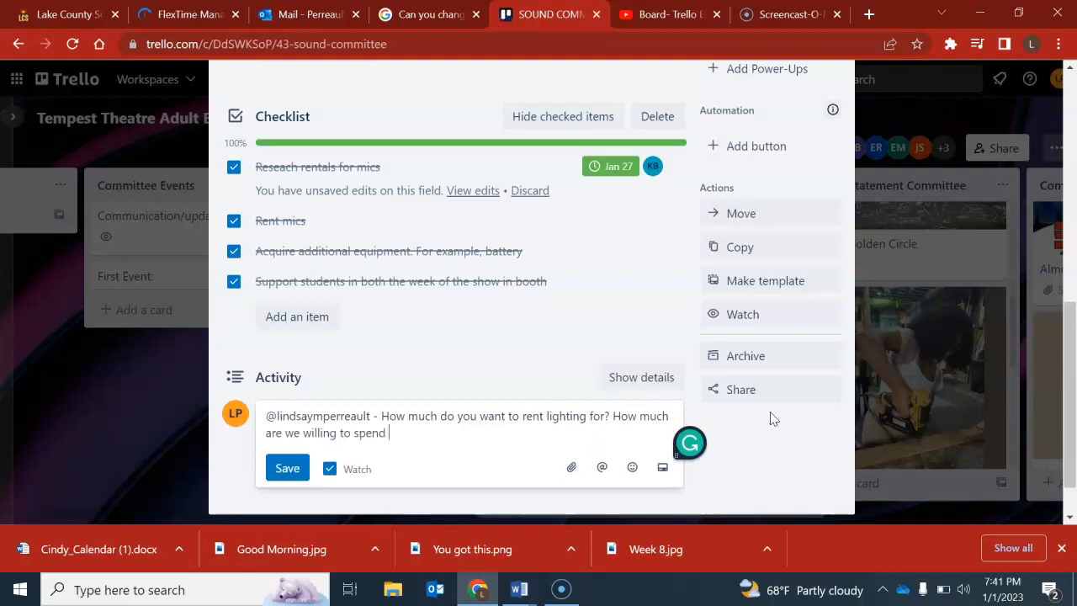
text(on lighting?)
click(287, 468)
scroll(289, 467, down, 1)
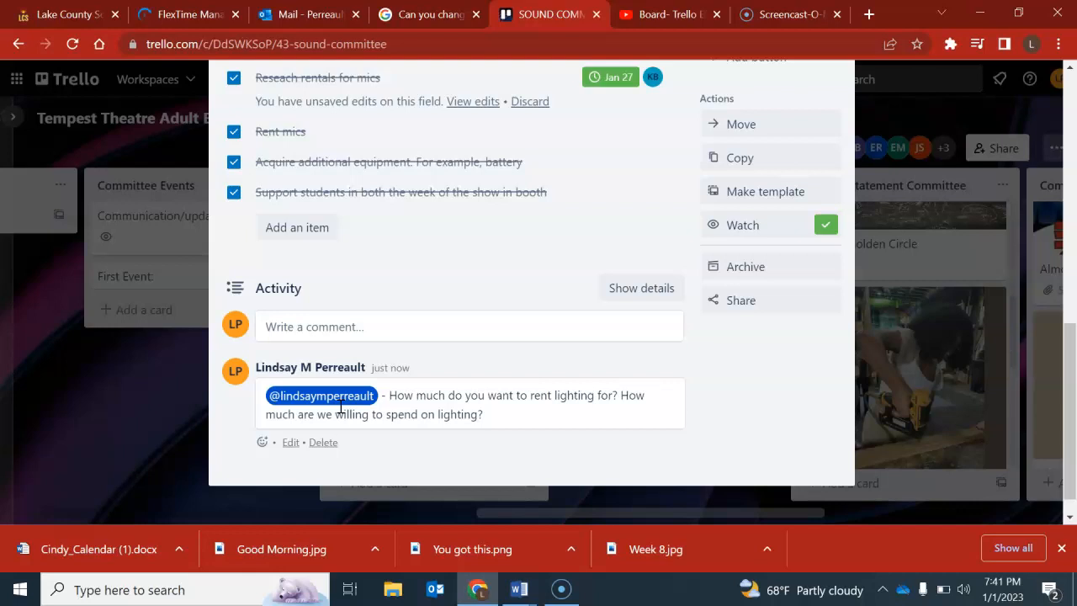
scroll(342, 410, up, 7)
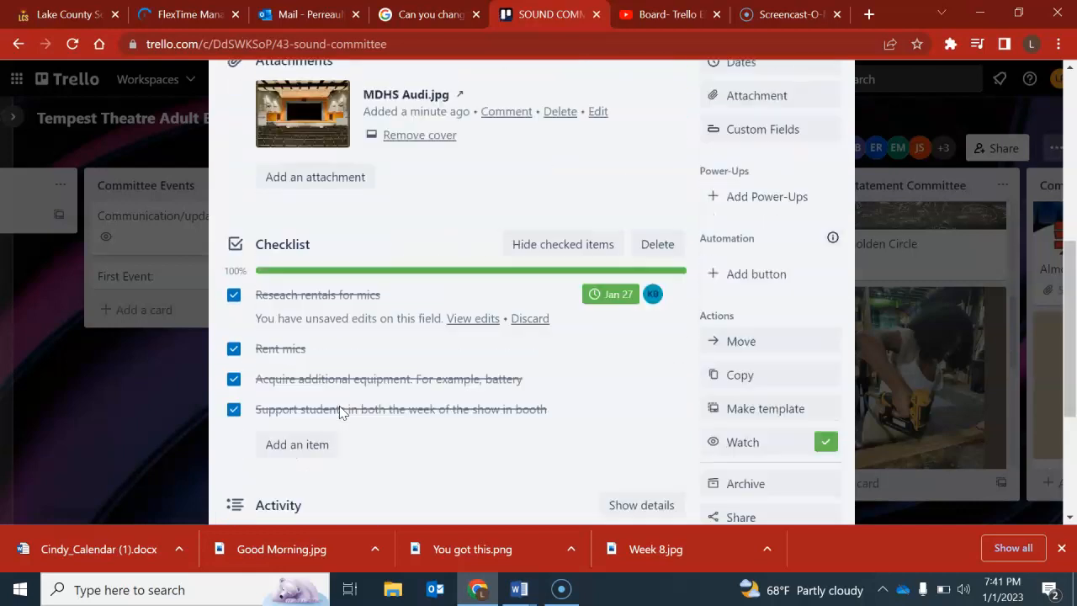
Close the SOUND COMMITTEE card and return to the Tempest Theatre Adult Board.
click(680, 200)
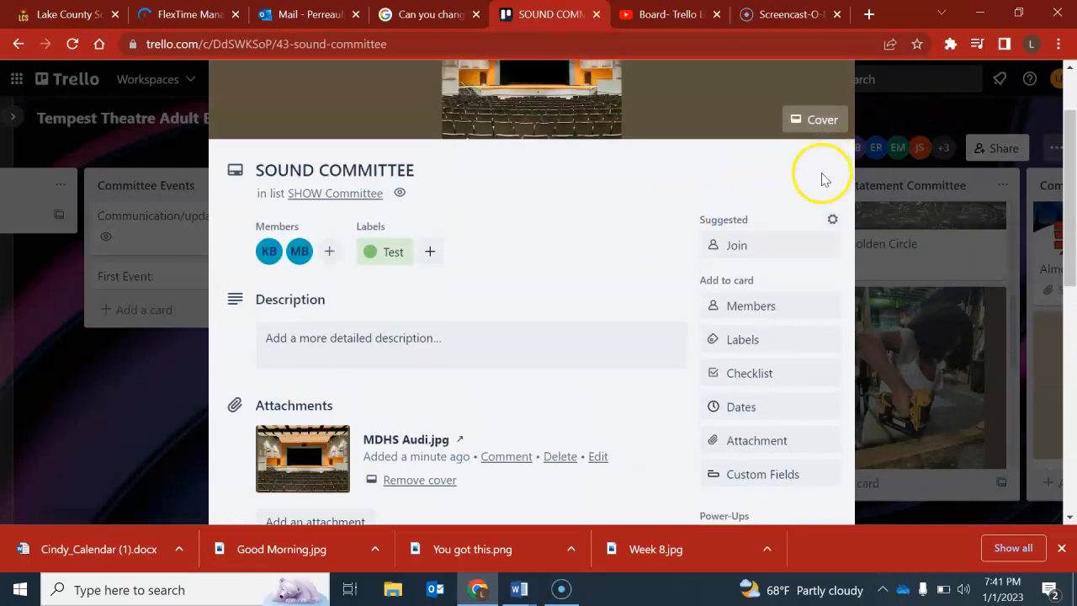
scroll(822, 176, up, 2)
click(828, 125)
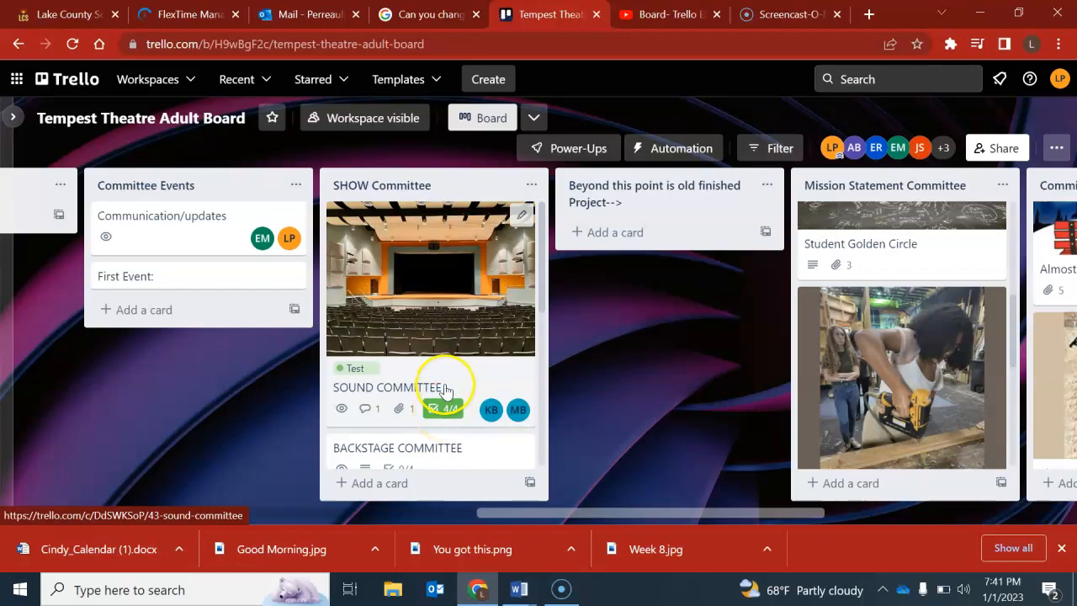
Look over the SOUND COMMITTEE and BACKSTAGE COMMITTEE cards in the SHOW Committee list and go back to the board's first lists.
scroll(443, 388, down, 1)
scroll(446, 391, down, 1)
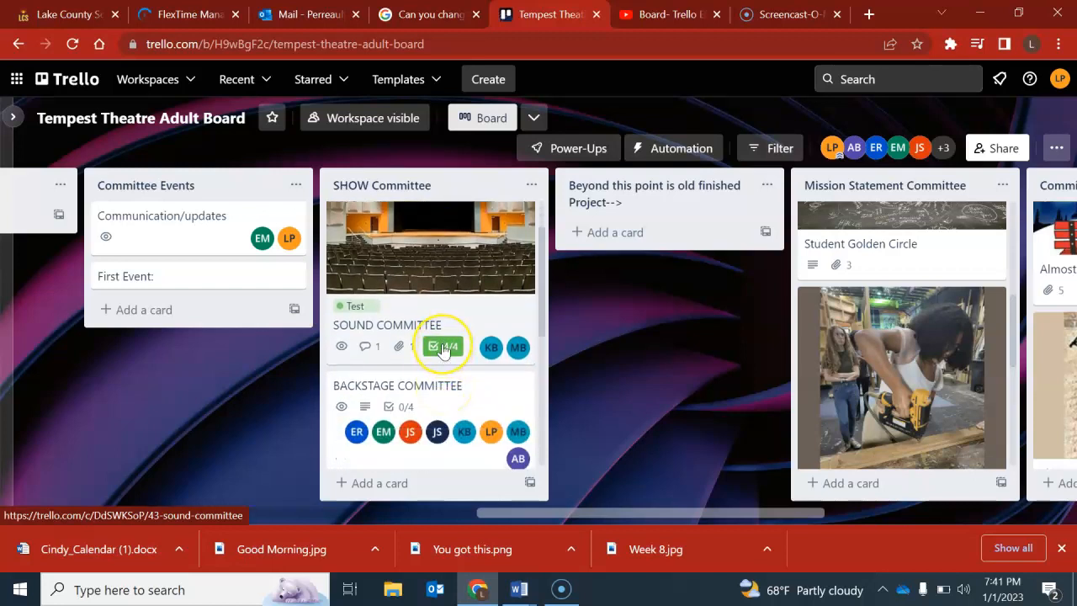
scroll(443, 349, down, 3)
scroll(444, 349, up, 4)
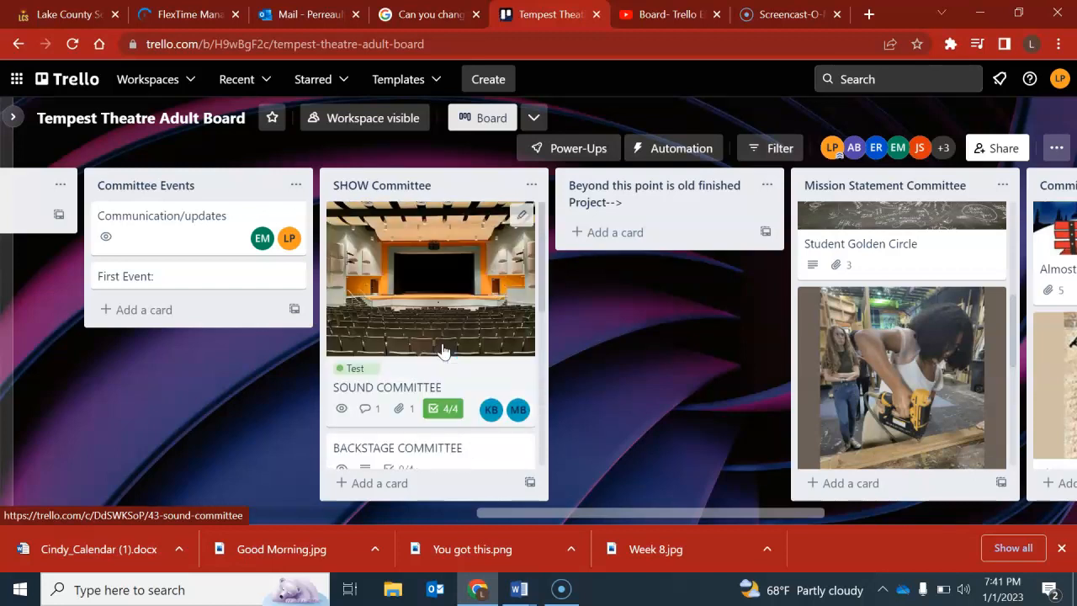
scroll(443, 349, left, 8)
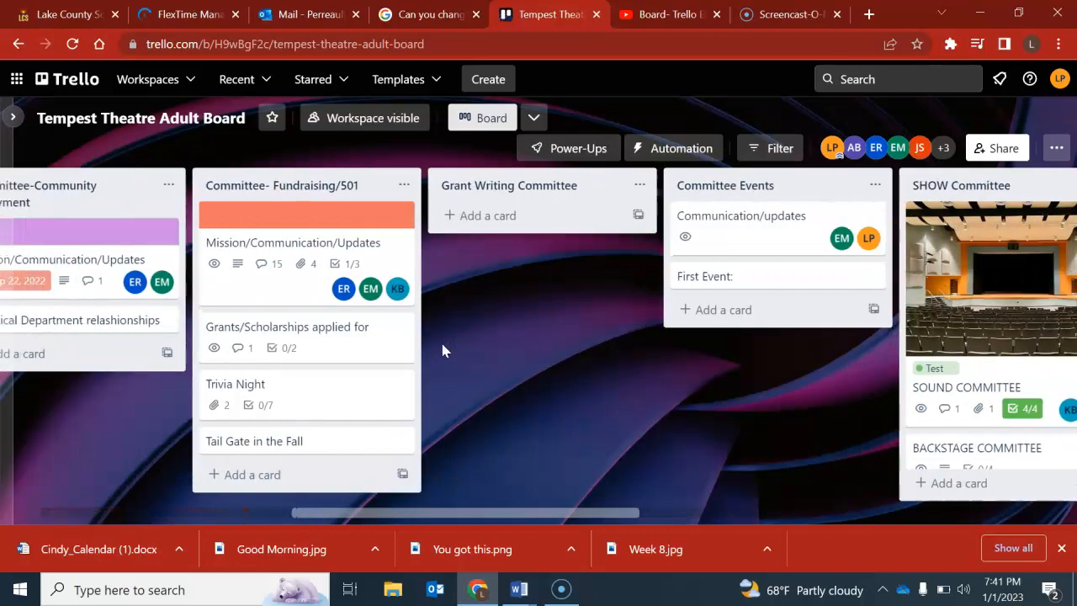
scroll(443, 349, left, 5)
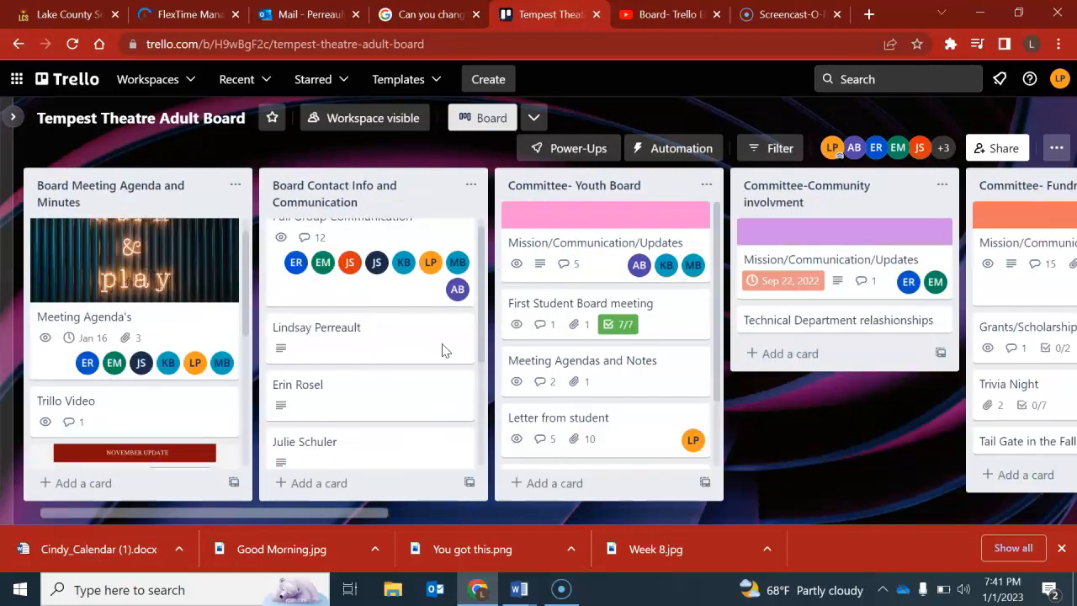